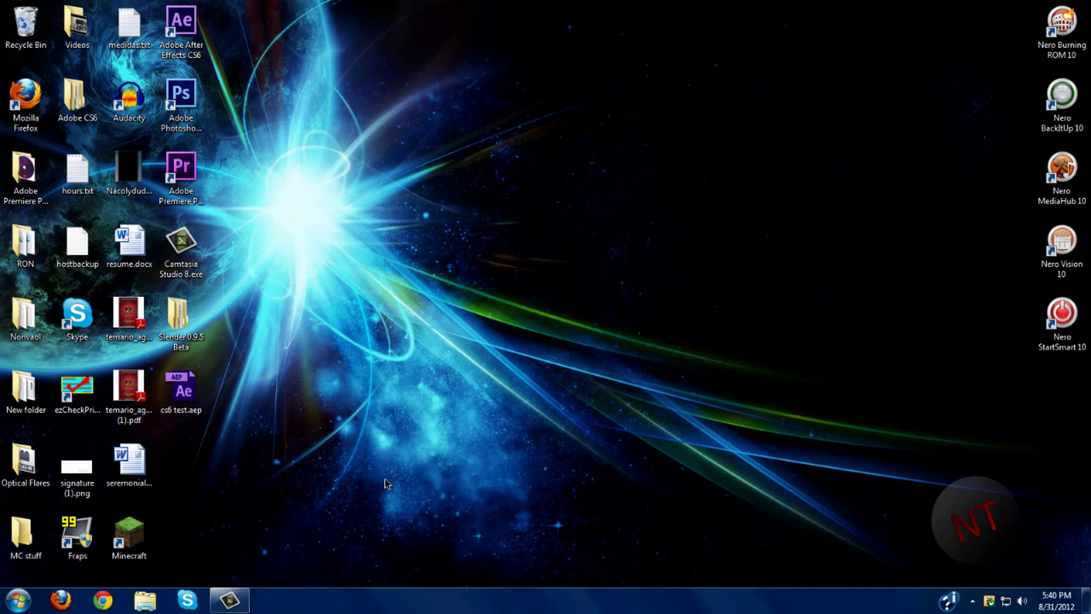
Restore the Camtasia Studio window from the taskbar, showing an empty untitled project.
left_click(230, 600)
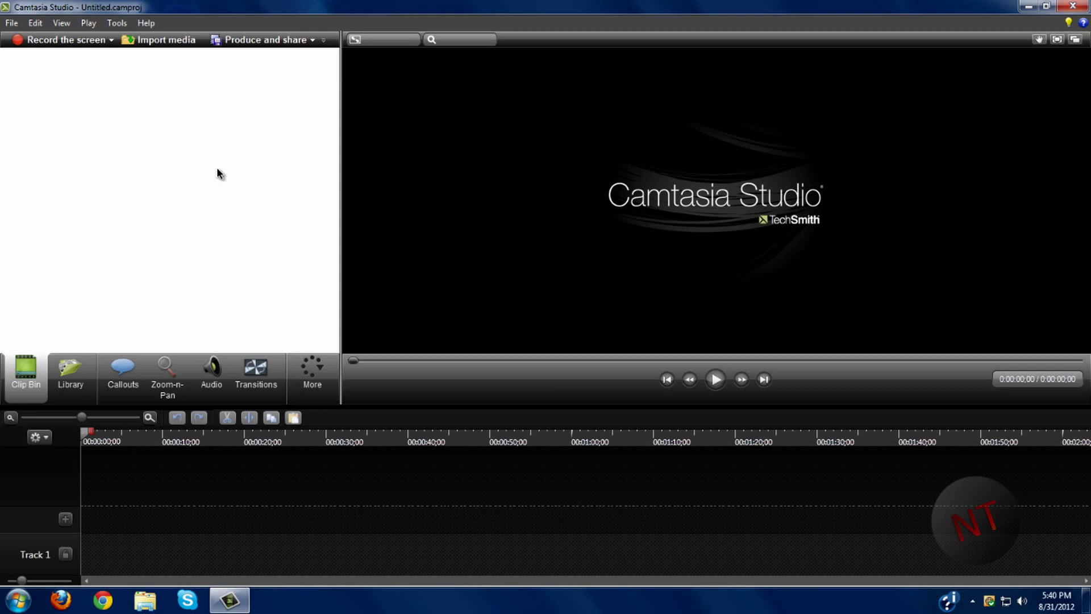
Import part 2 tut 1.camrec and add it to Track 1 at the playhead.
left_click(171, 40)
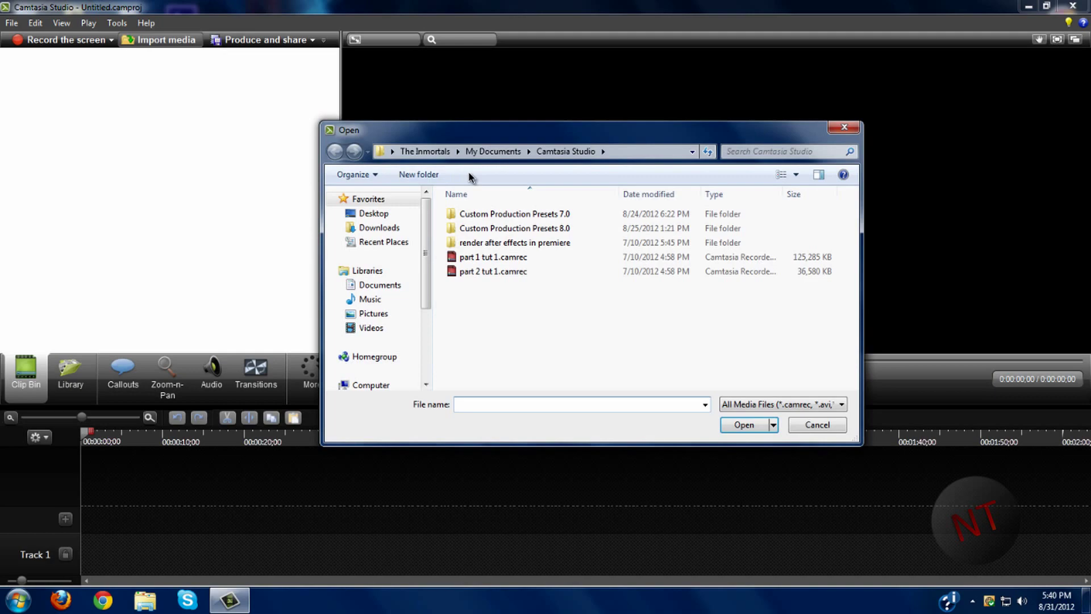
left_click_drag(524, 142, 502, 136)
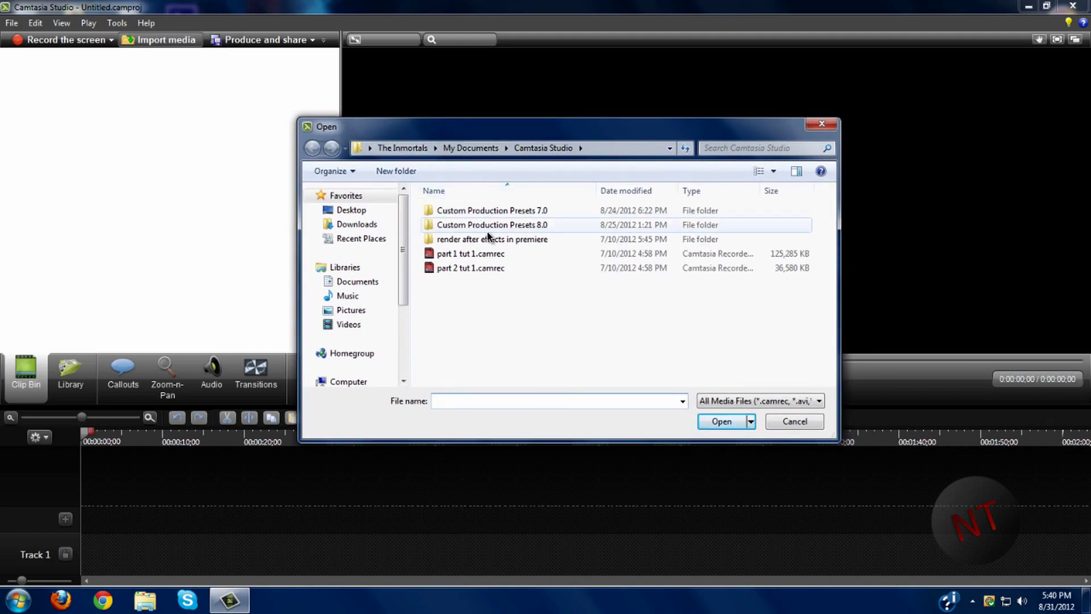
double_click(469, 268)
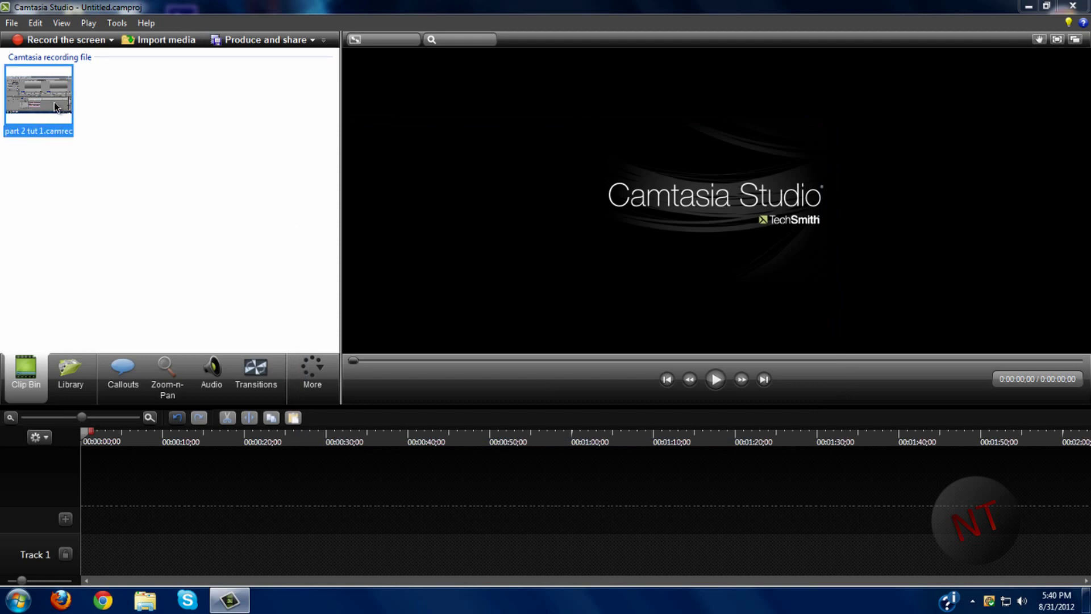
mouse_move(57, 107)
left_mouse_down()
mouse_move(91, 166)
mouse_move(127, 480)
mouse_move(83, 214)
mouse_move(47, 120)
left_mouse_up()
right_click(47, 120)
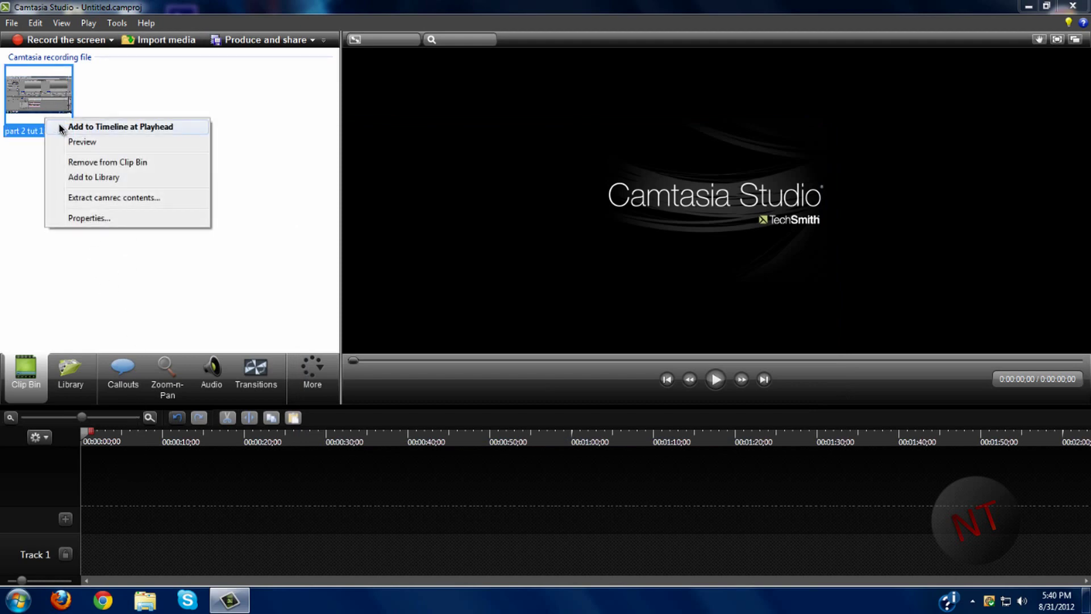
left_click(60, 126)
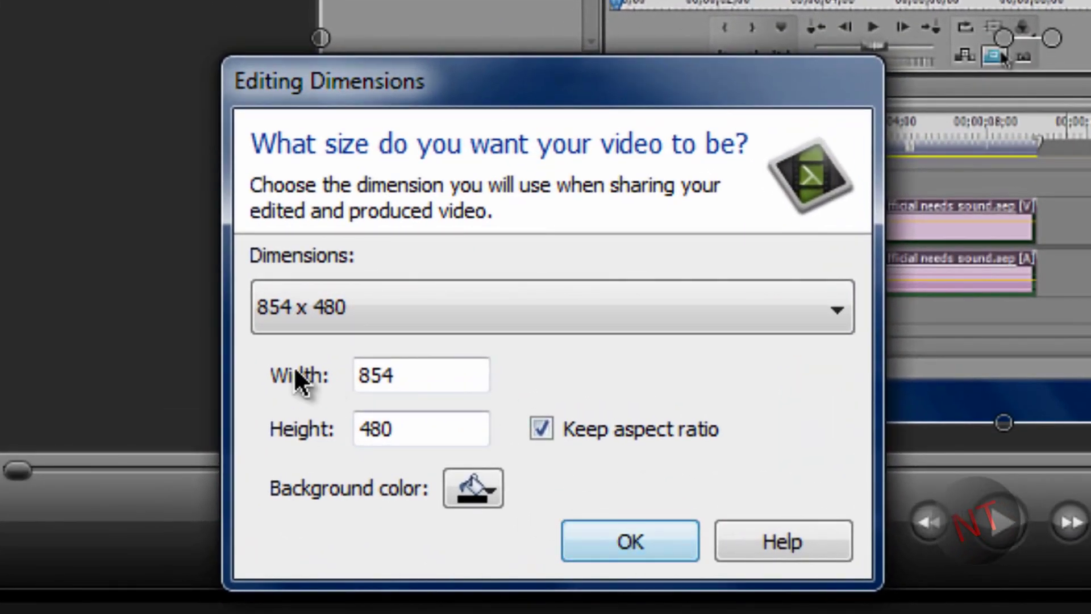
Choose 1280 x 720 Automatic (up to 720p) as the editing dimensions and confirm.
left_click(514, 326)
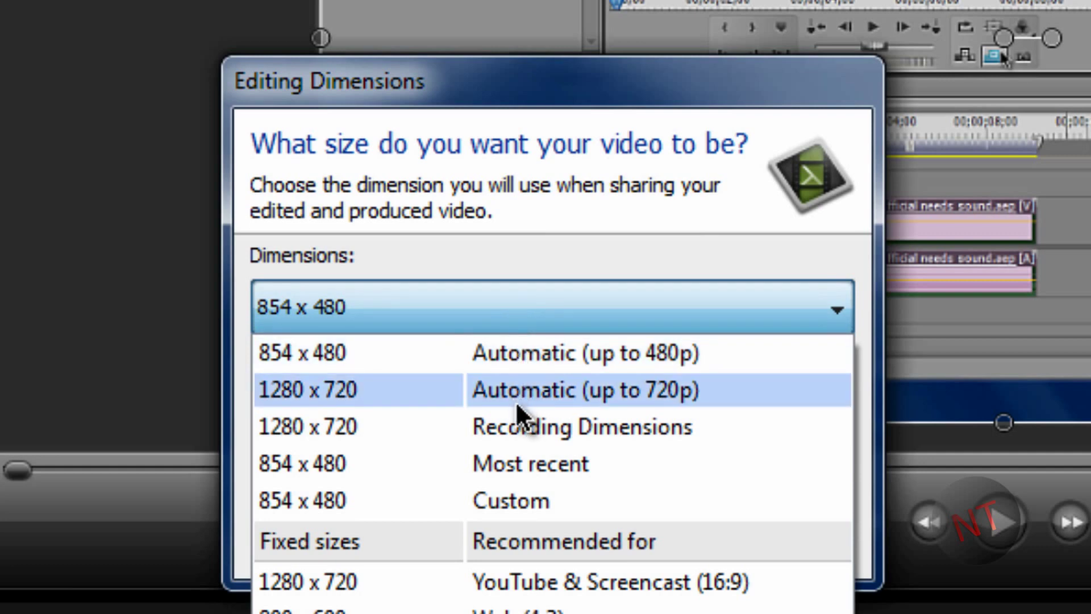
left_click(467, 390)
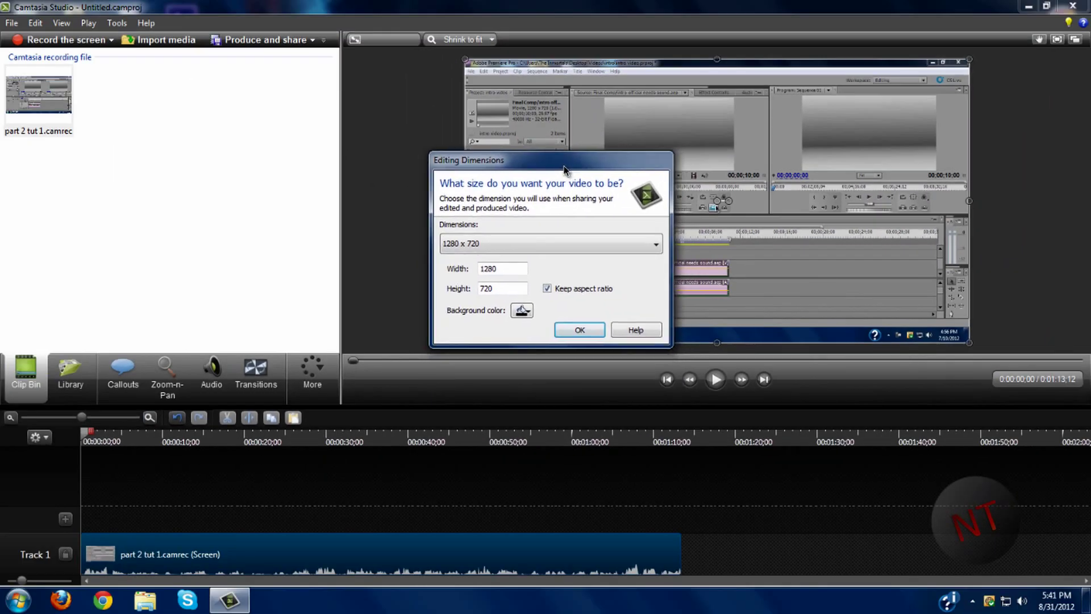
left_click_drag(564, 167, 558, 166)
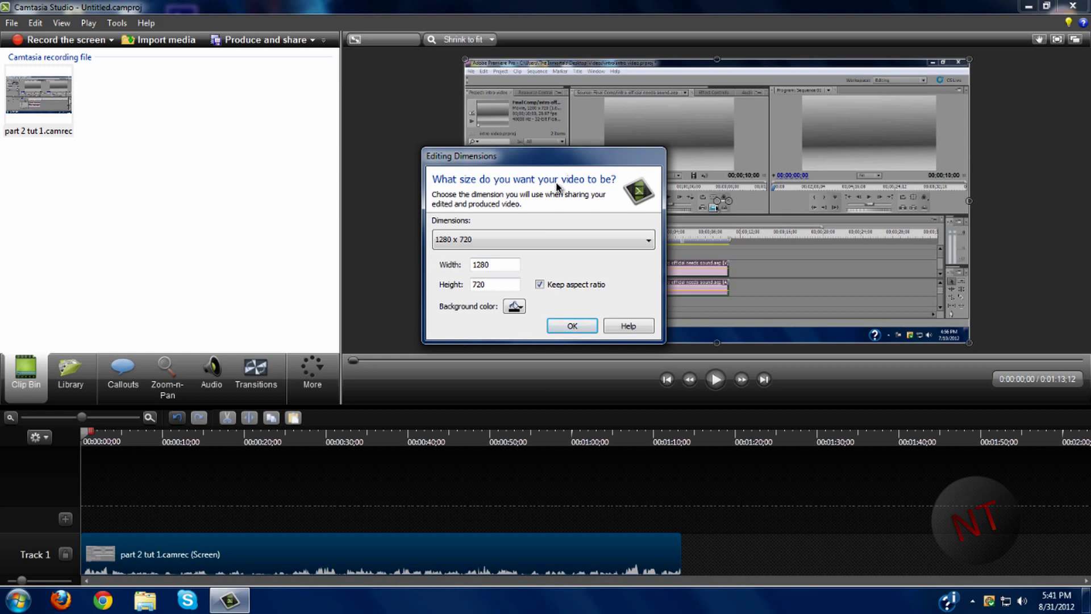
left_click_drag(575, 160, 572, 155)
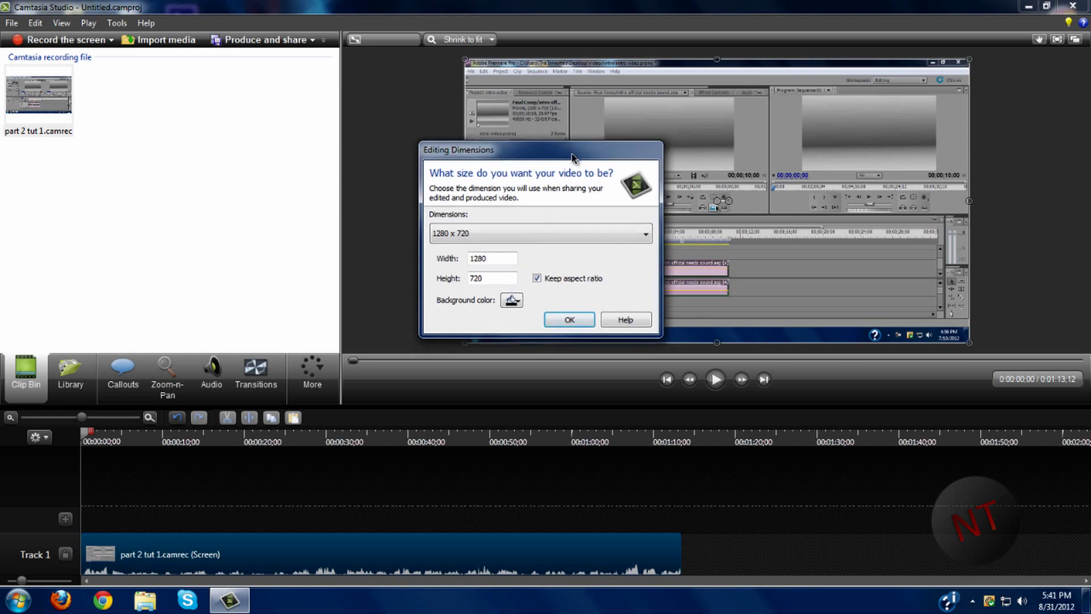
left_click(589, 321)
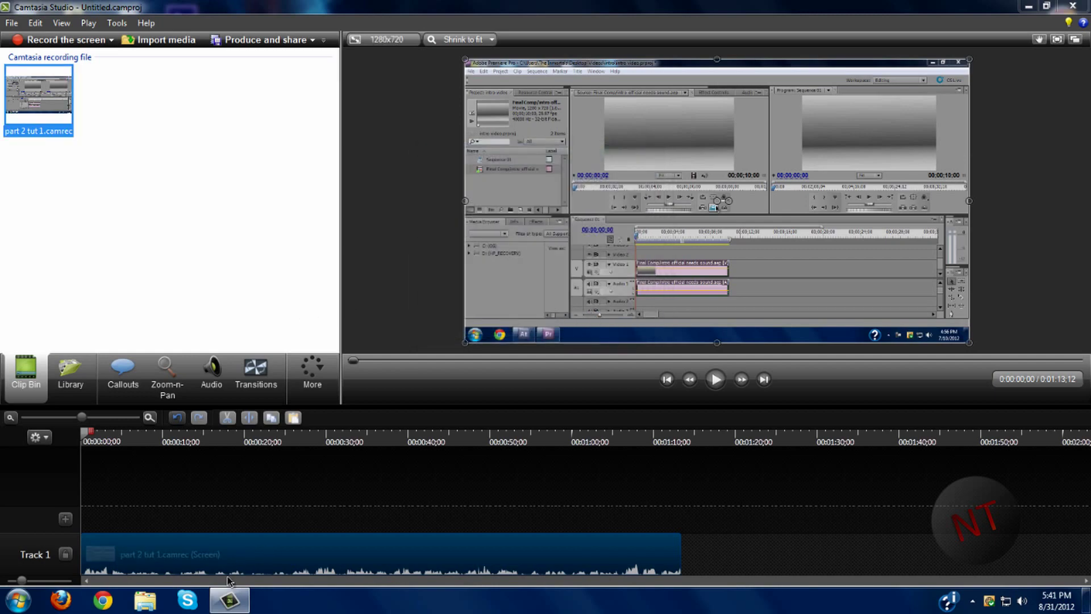
left_click(229, 600)
right_click(436, 368)
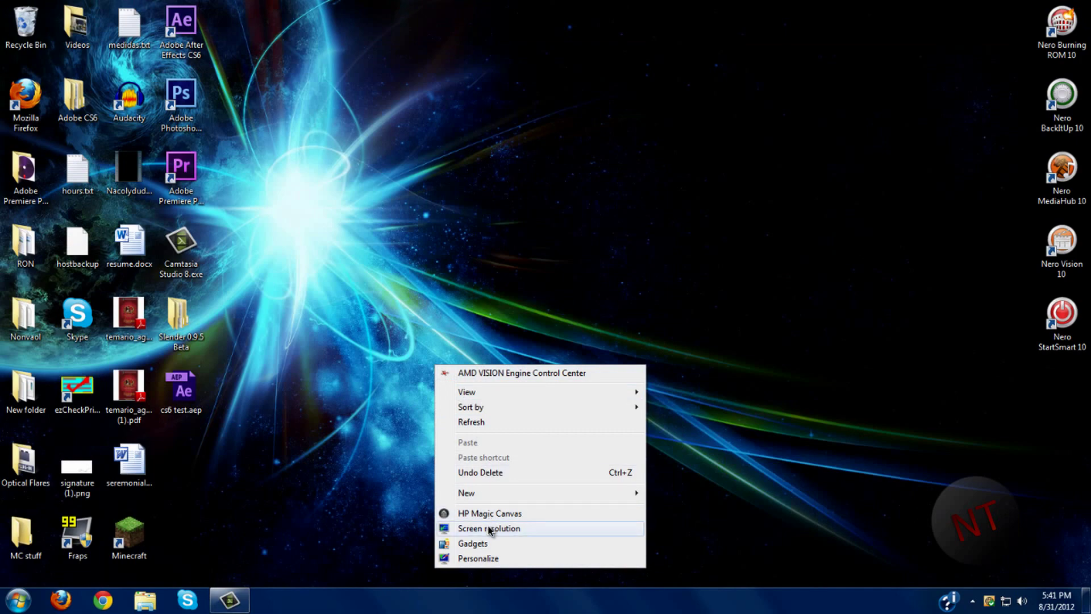
left_click(490, 528)
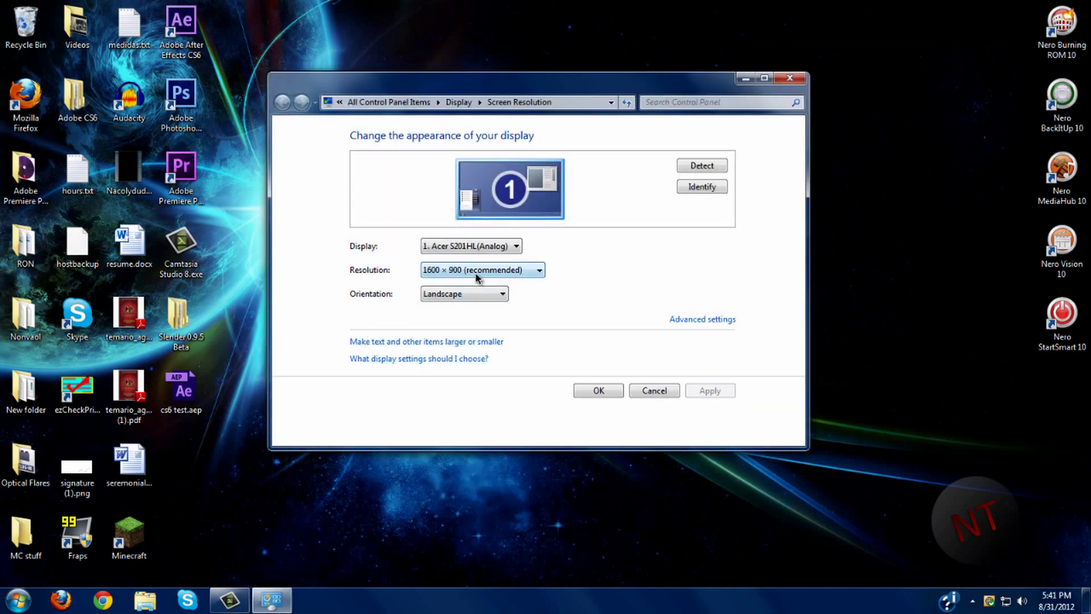
left_click(594, 391)
left_click(235, 598)
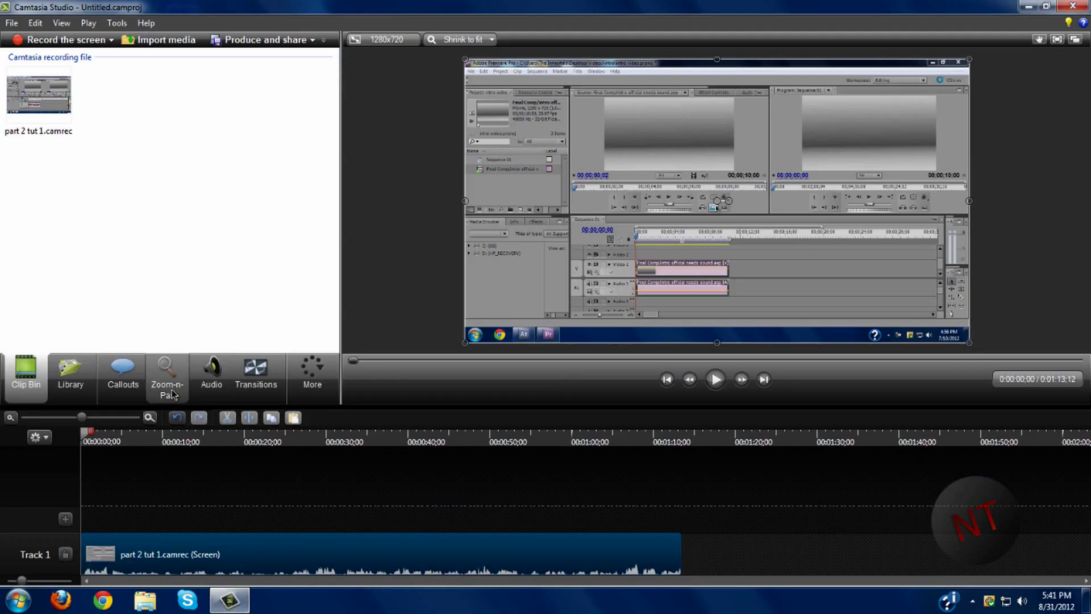
left_click(35, 118)
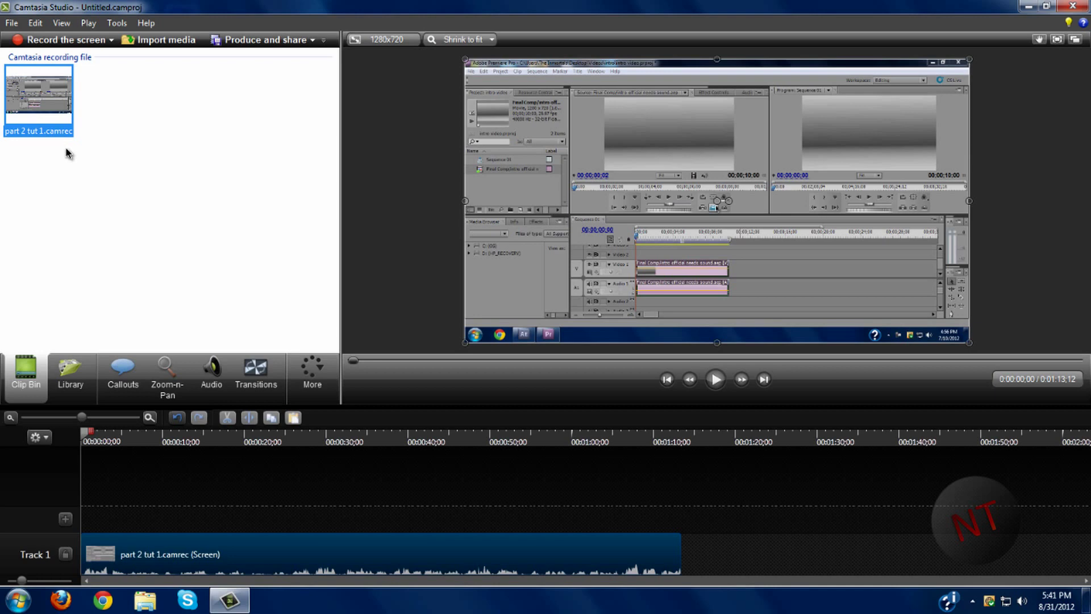
left_click(129, 256)
left_click(57, 101)
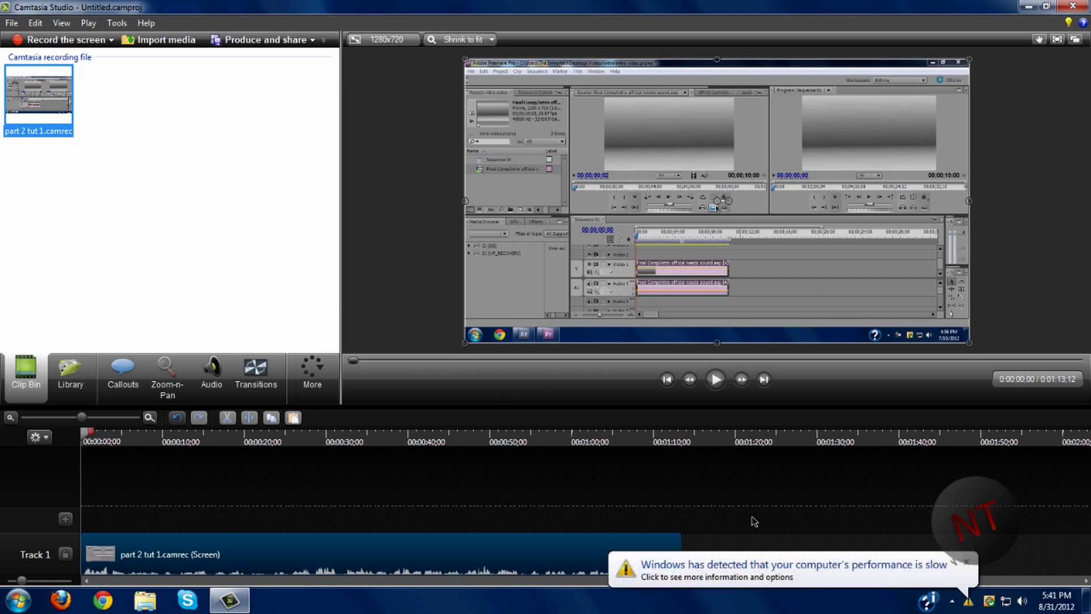
left_click(967, 563)
left_click(244, 250)
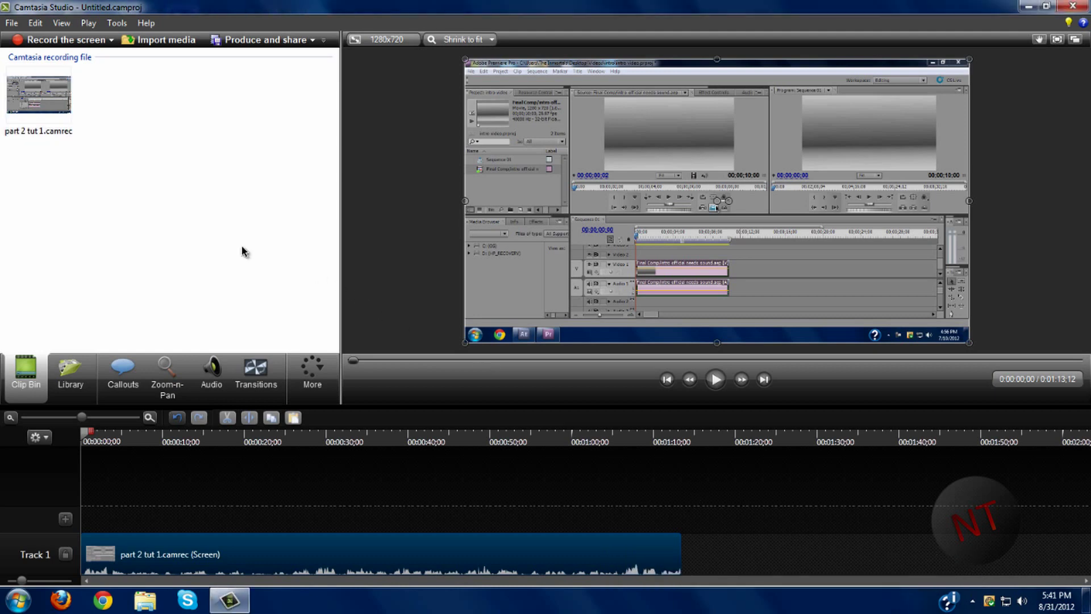
left_click(36, 100)
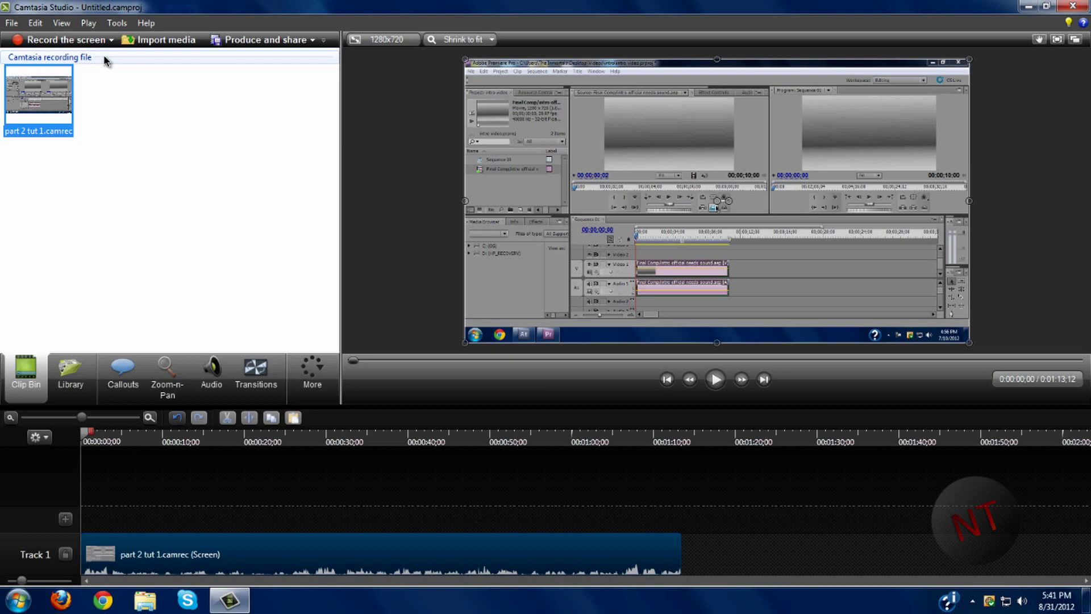
Choose Add / Edit preset... under Produce and share and create a New preset.
left_click(251, 50)
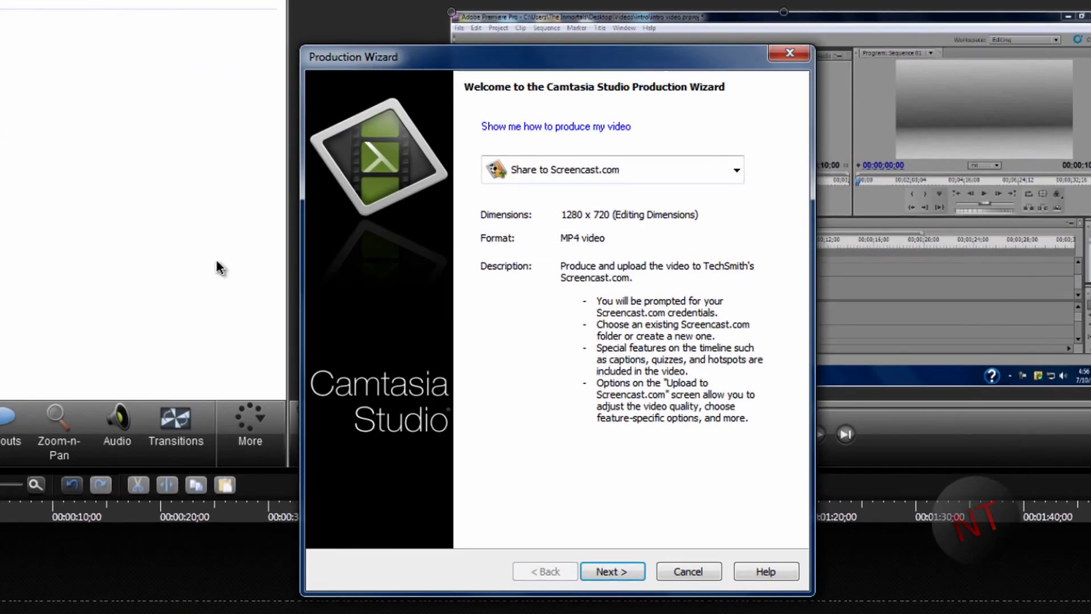
left_click(588, 174)
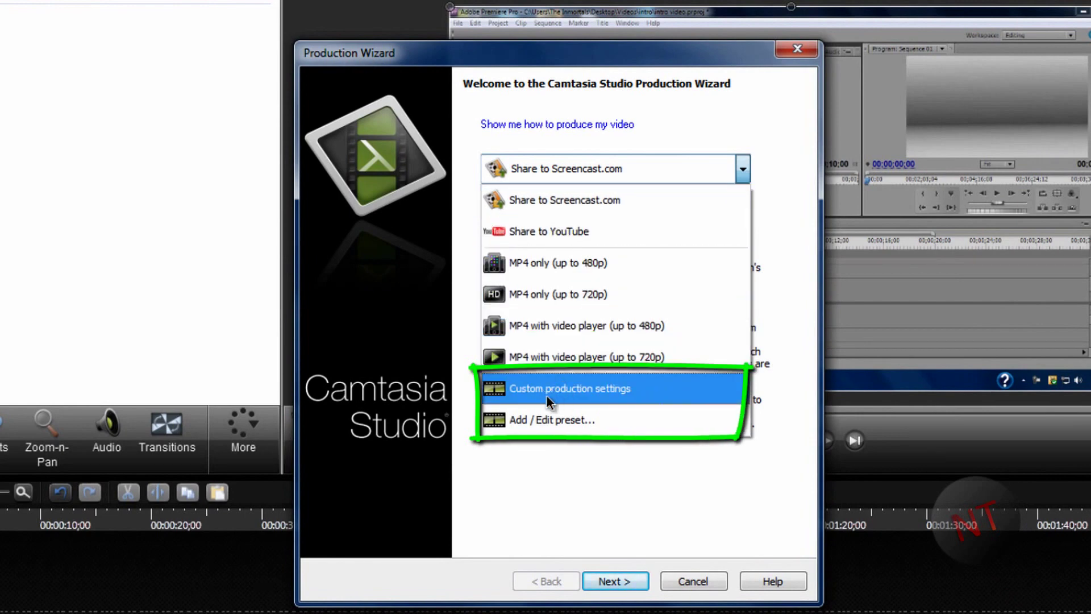
left_click(548, 424)
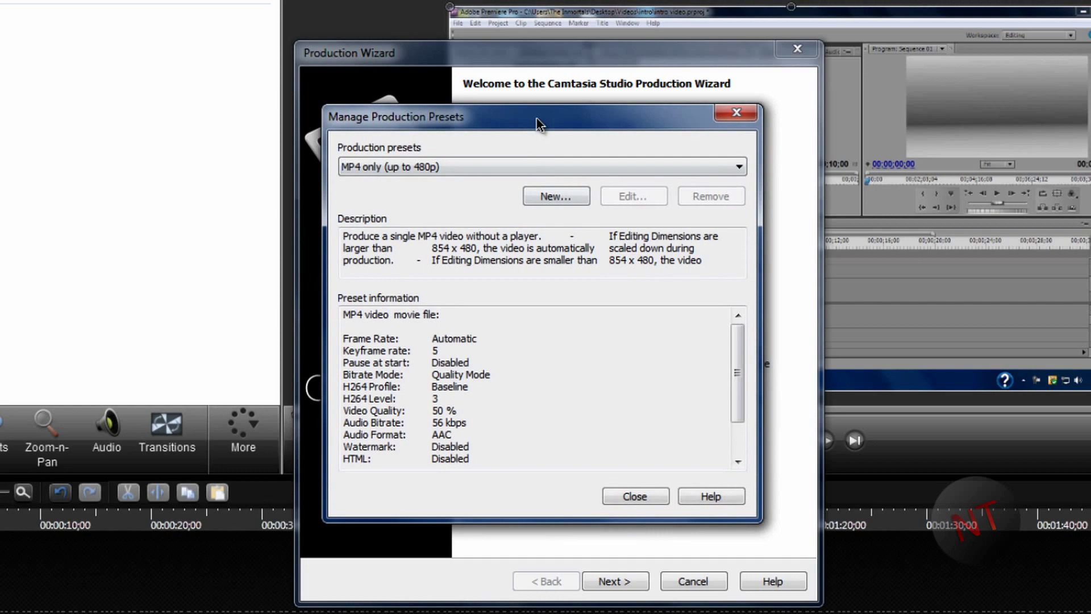
left_click(559, 157)
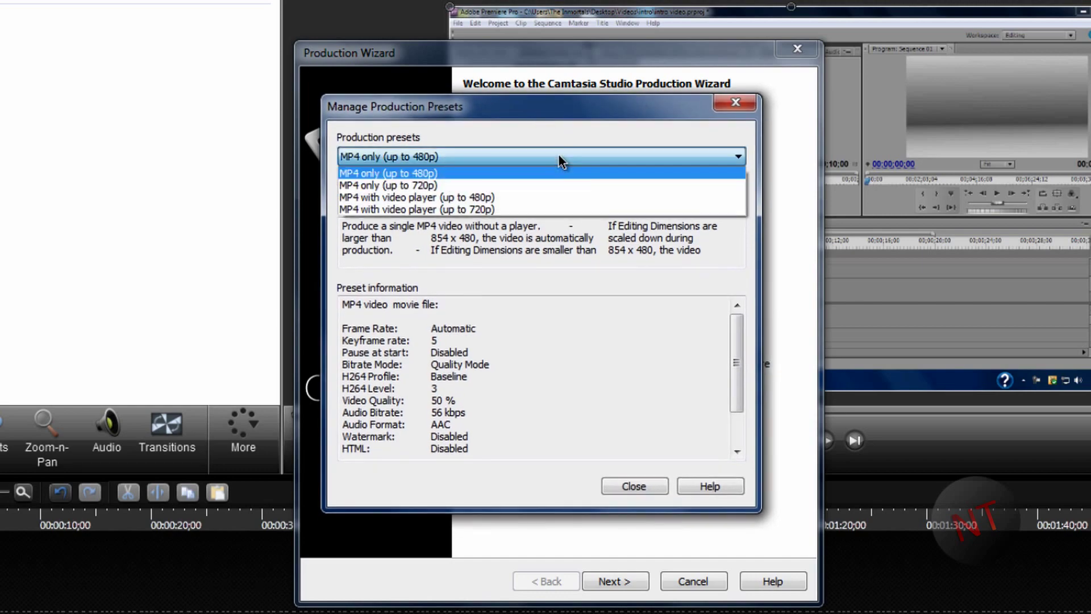
left_click(558, 156)
left_click(564, 189)
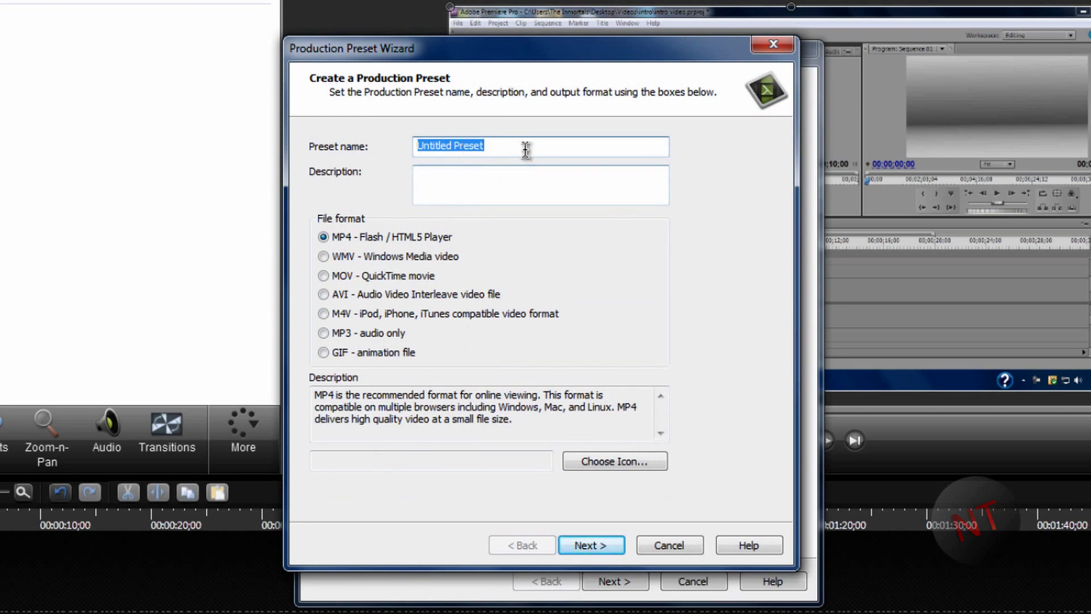
Name the preset 'HD 1080p' and select MOV - QuickTime movie as its format.
type("H")
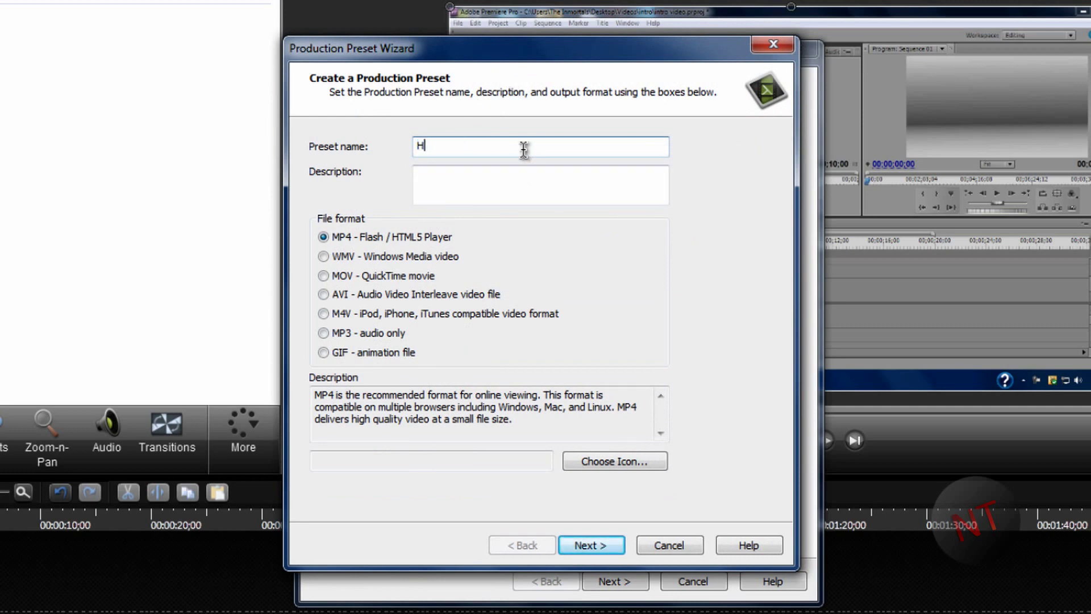
type("D 1080p")
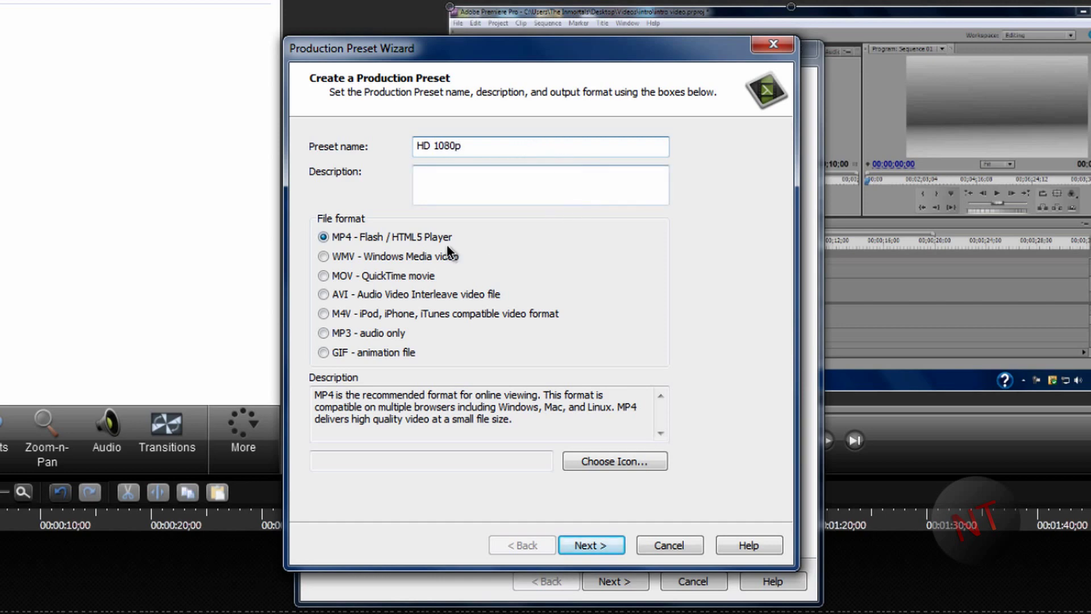
left_click(340, 275)
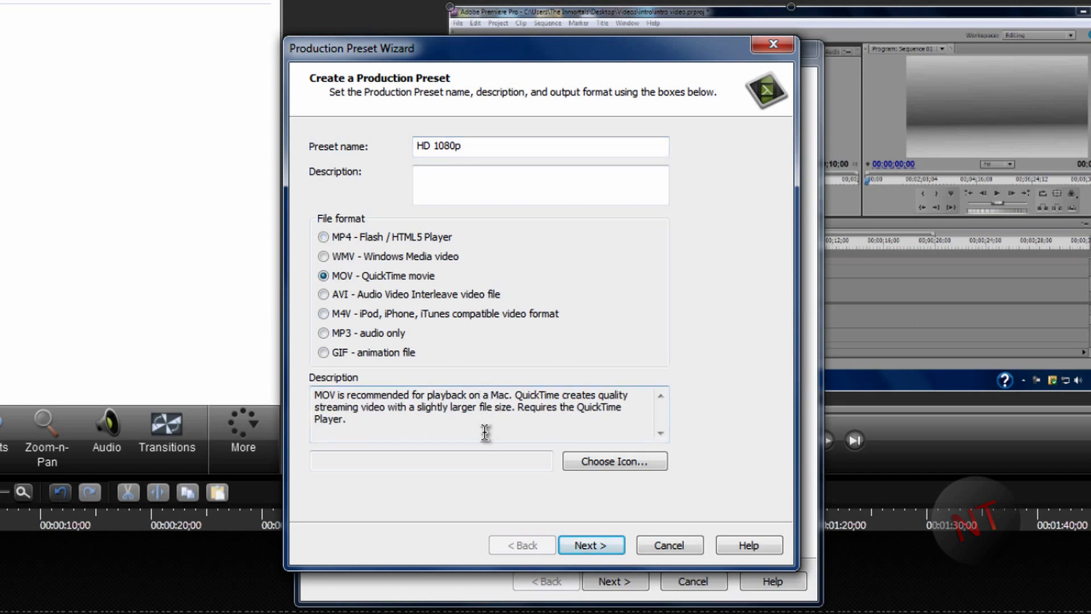
left_click_drag(363, 424, 323, 392)
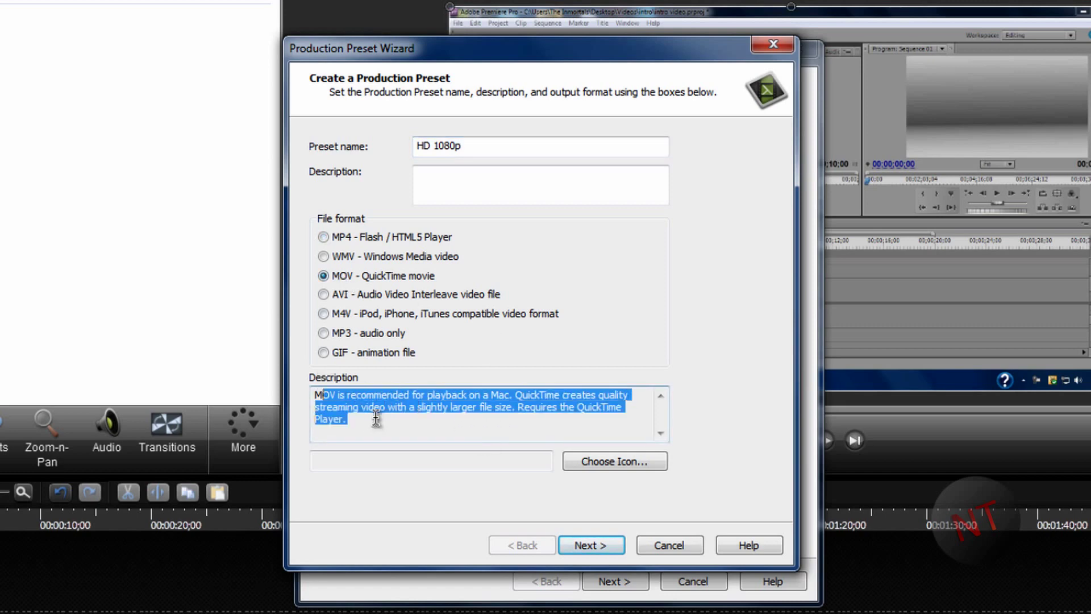
left_click(382, 418)
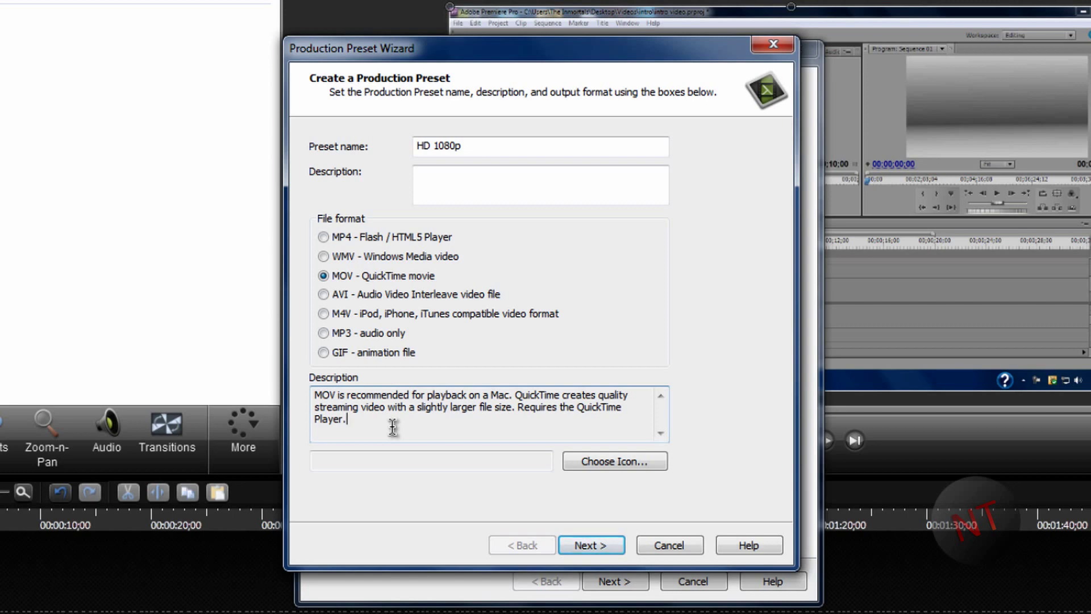
Go to the next wizard page and open the QuickTime movie settings.
left_click(602, 548)
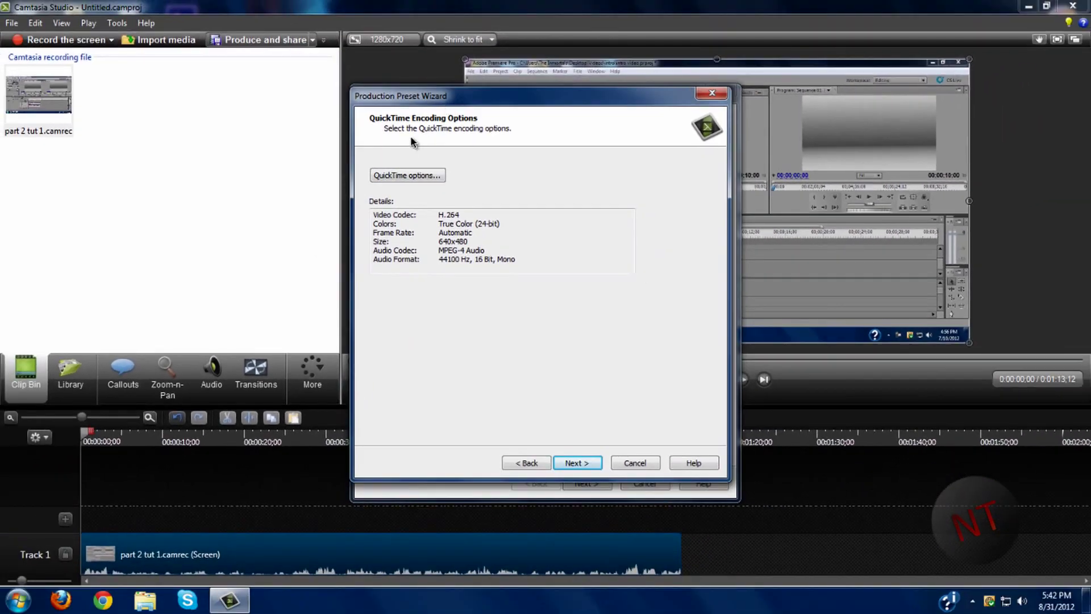
left_click(417, 177)
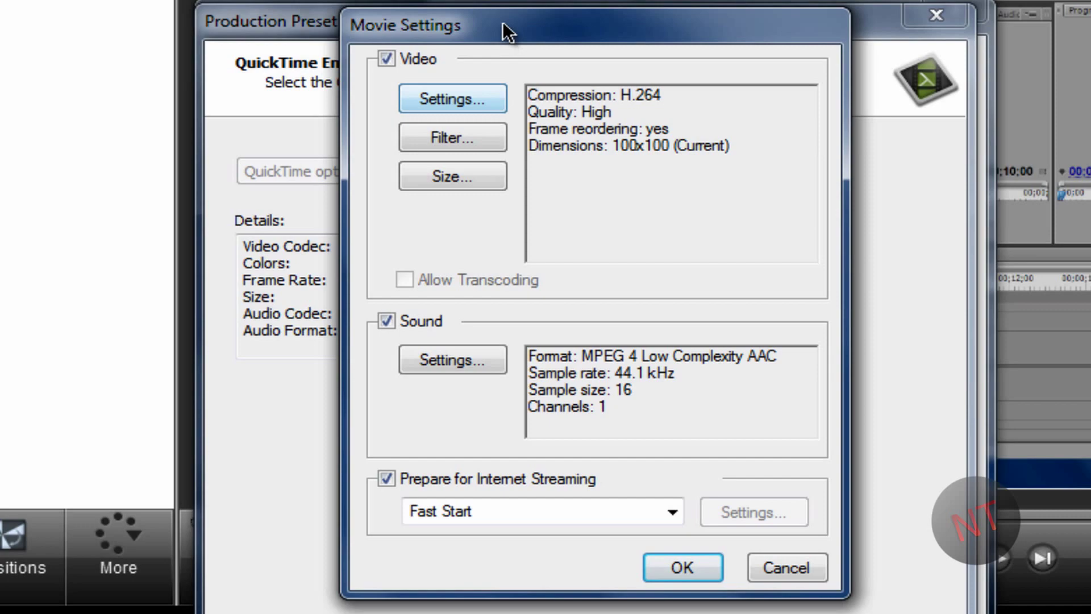
left_click_drag(502, 21, 663, 193)
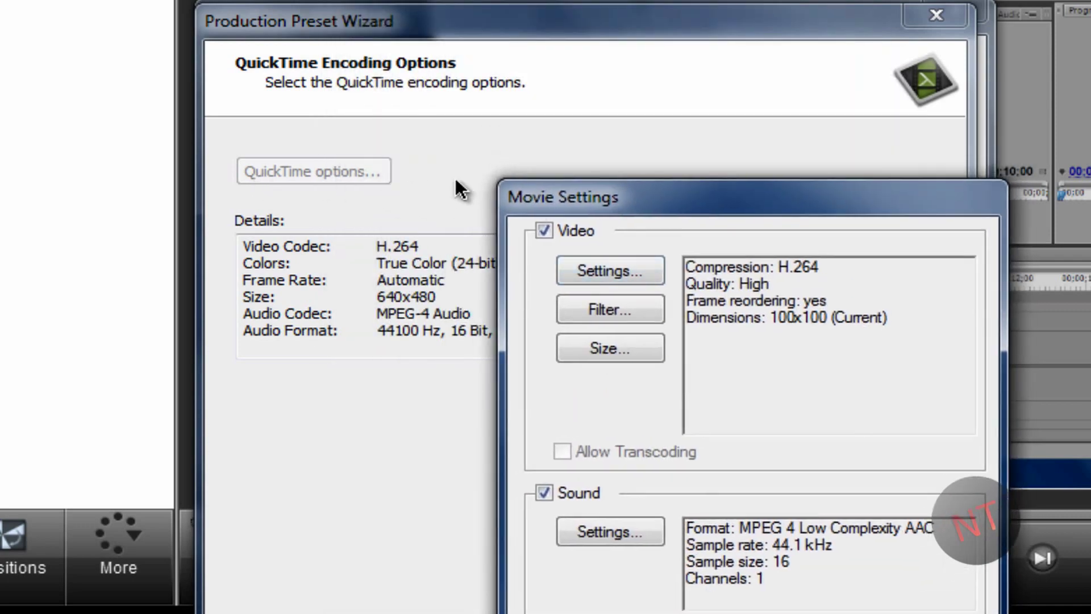
left_click_drag(501, 194, 385, 92)
Keep H.264 at 30 fps, key frames every 30 frames, and Best quality.
left_click(483, 174)
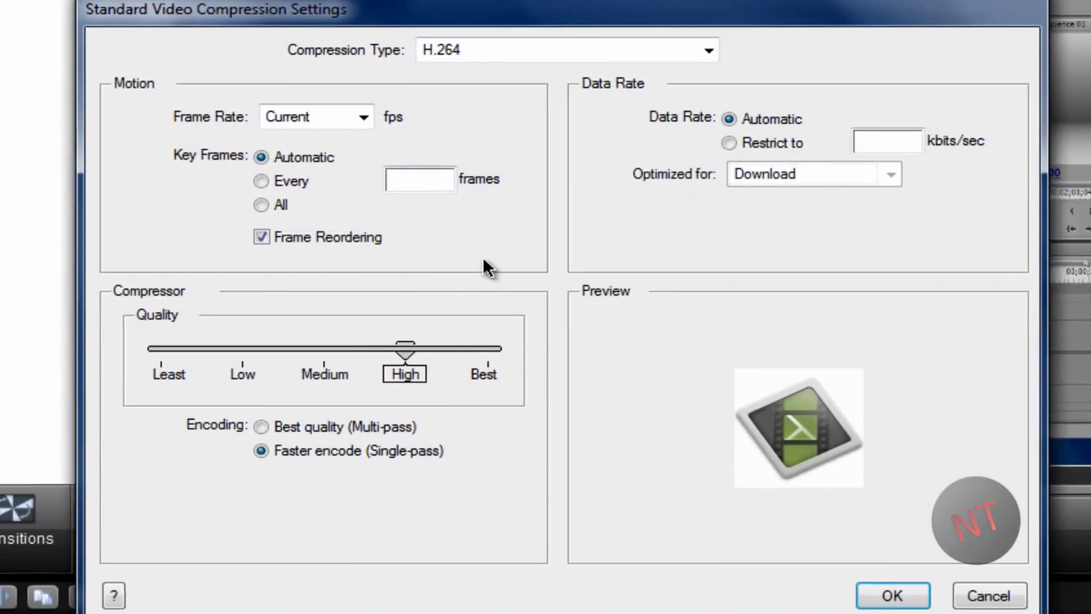
left_click(492, 51)
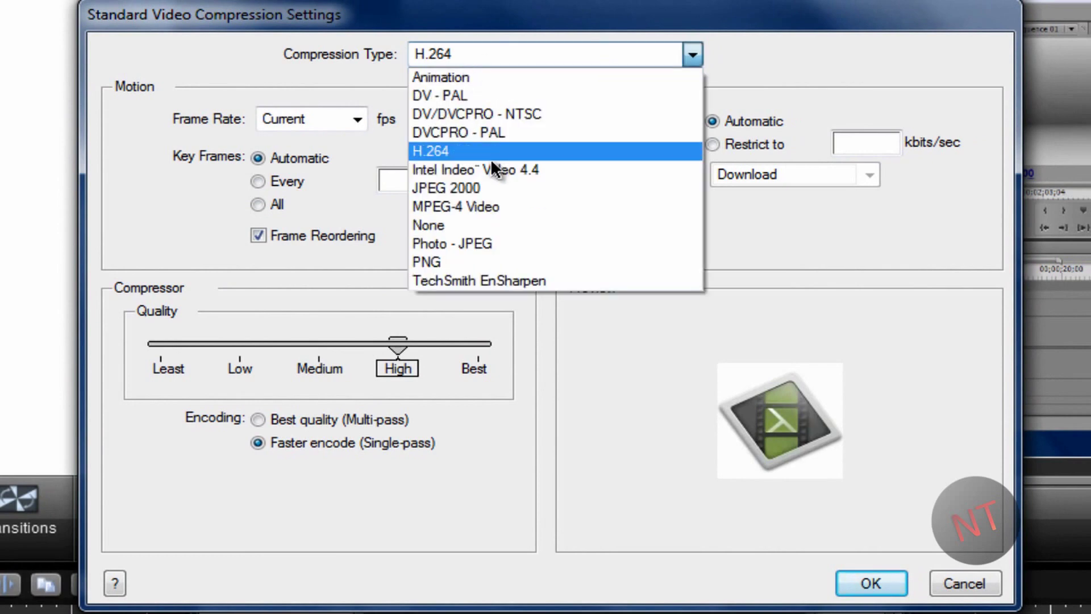
left_click(445, 149)
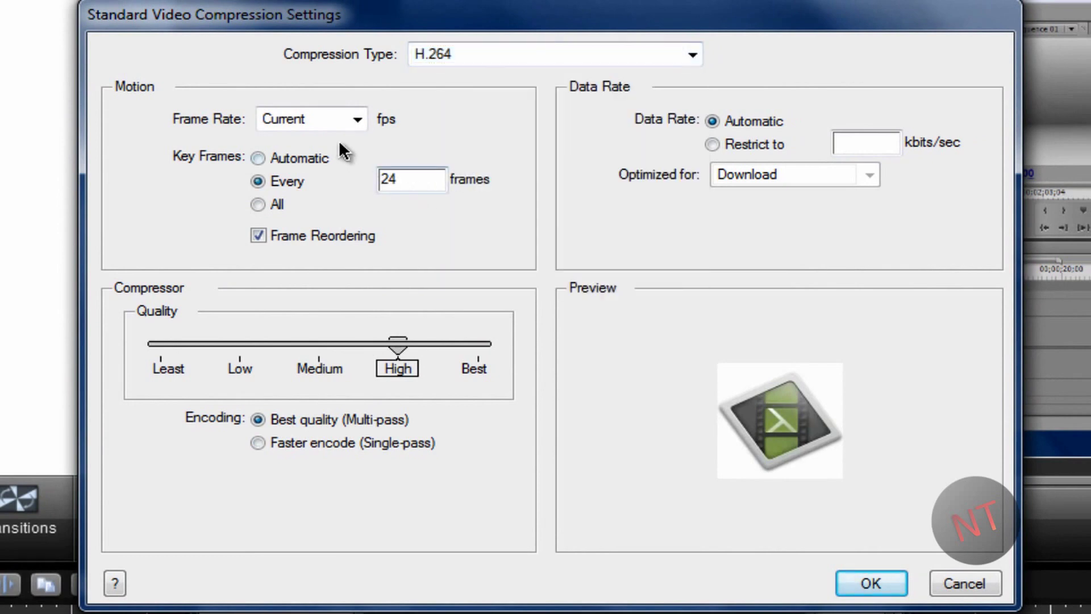
left_click(356, 120)
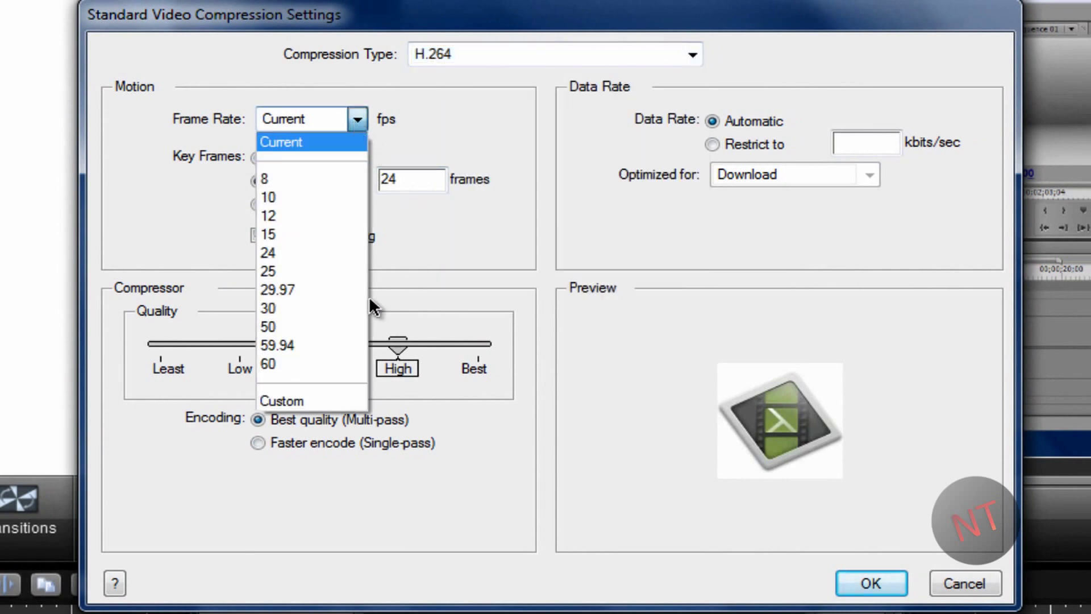
left_click(331, 308)
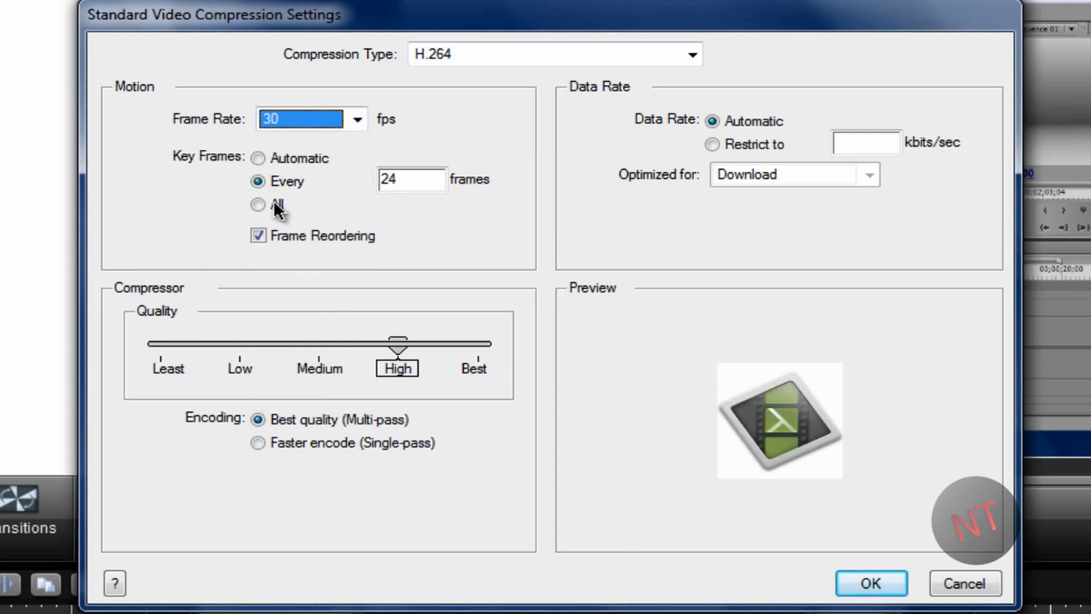
left_click_drag(419, 179, 329, 181)
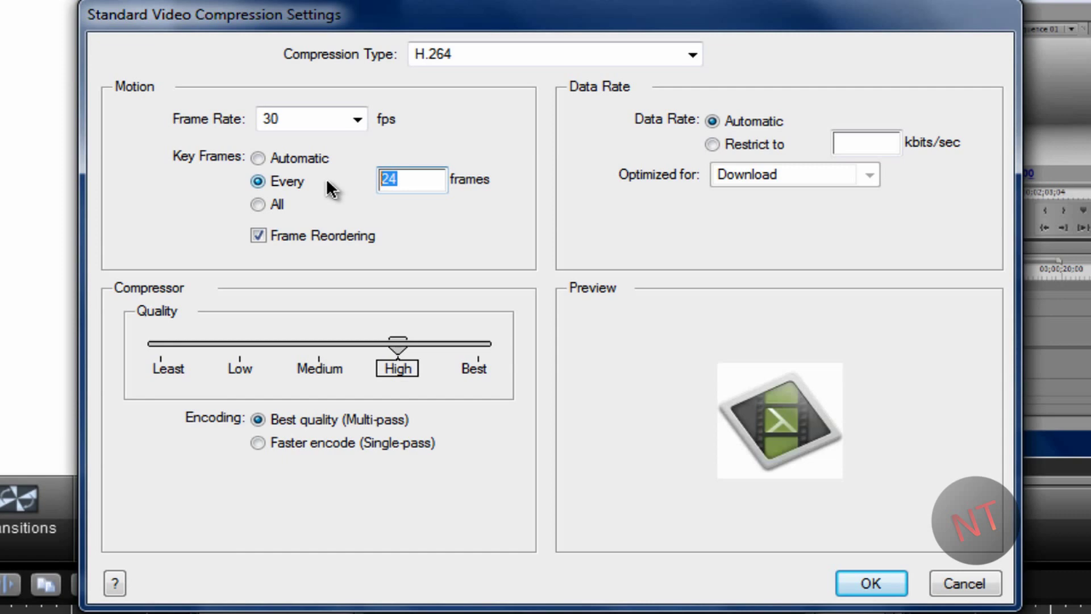
type("30")
left_click(258, 420)
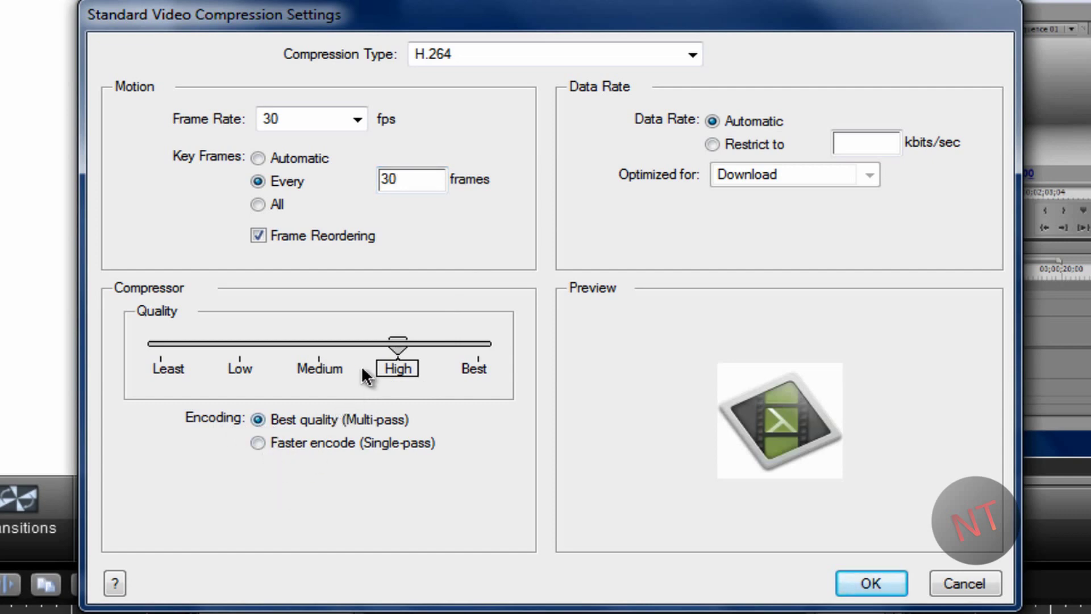
left_click_drag(427, 347, 498, 363)
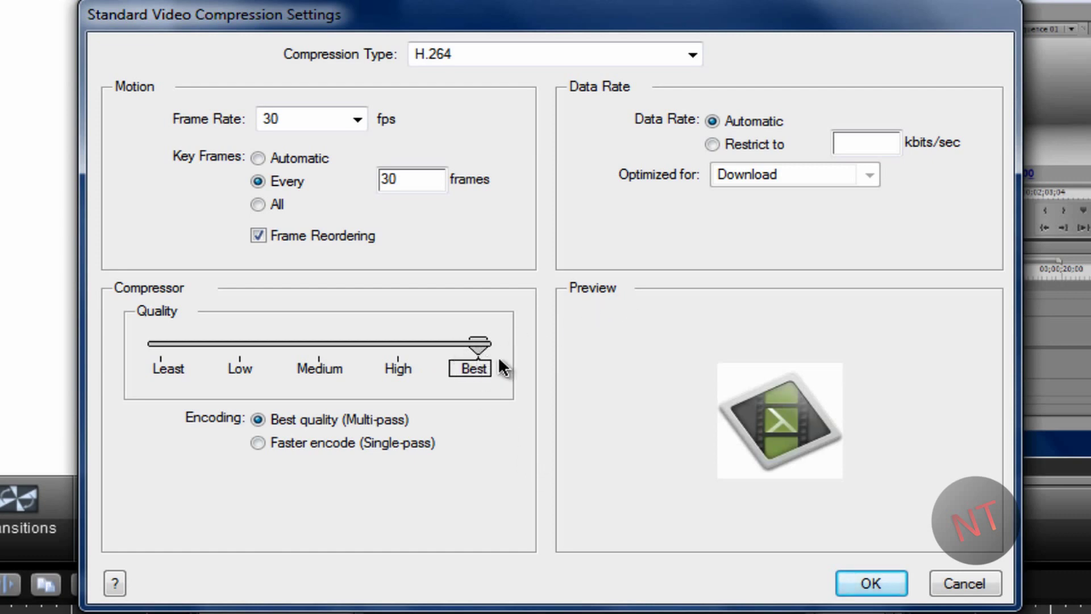
left_click_drag(477, 344, 199, 347)
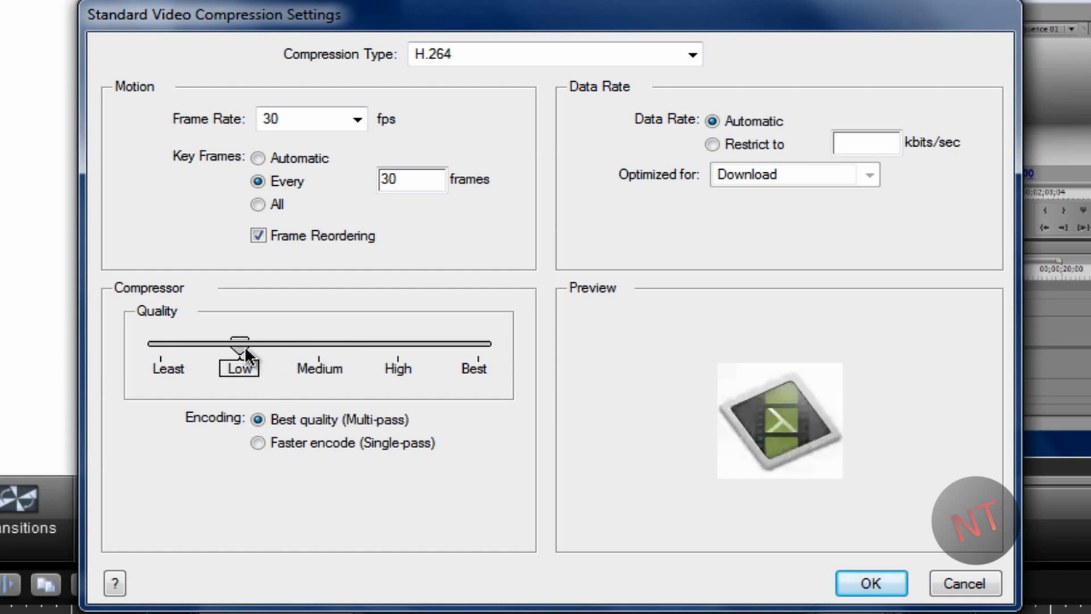
left_click_drag(462, 354, 498, 357)
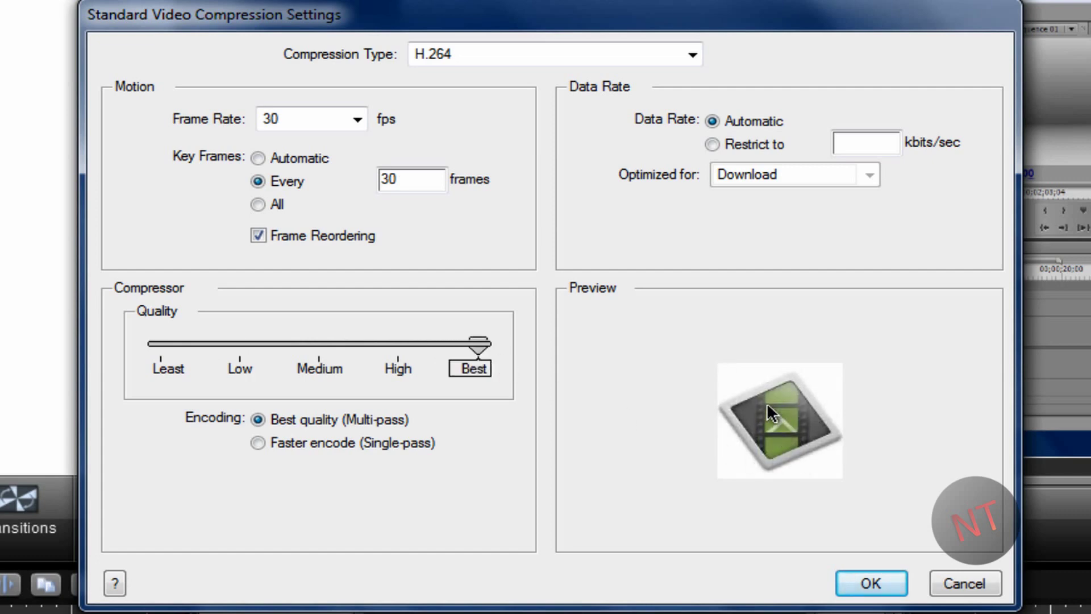
Apply the compression and set export size to 1920 x 1080 HD, letterboxed to preserve aspect ratio.
left_click(873, 584)
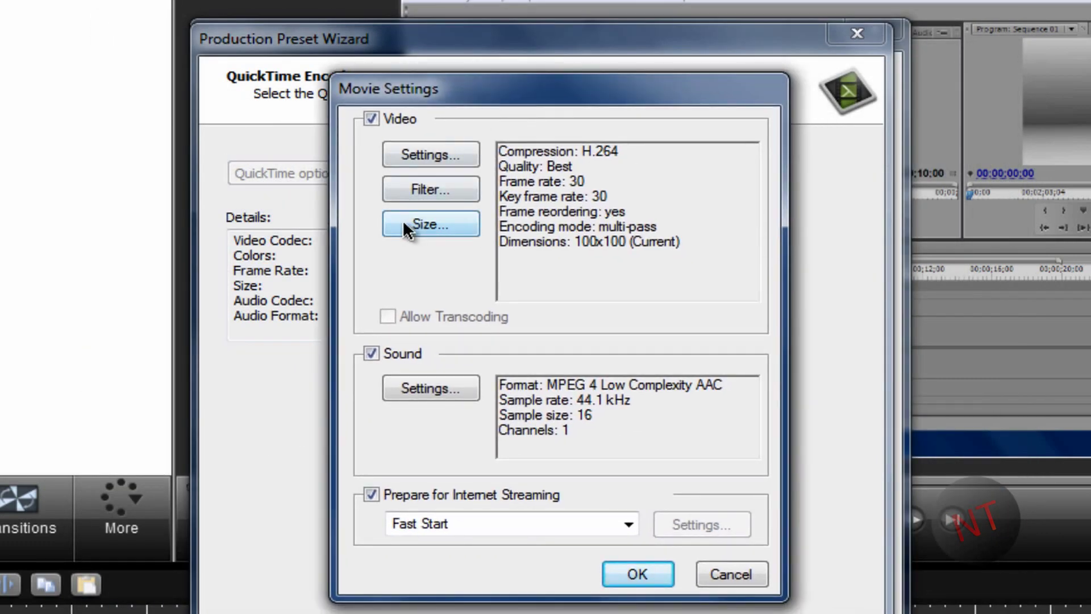
left_click(413, 225)
left_click_drag(512, 123, 498, 130)
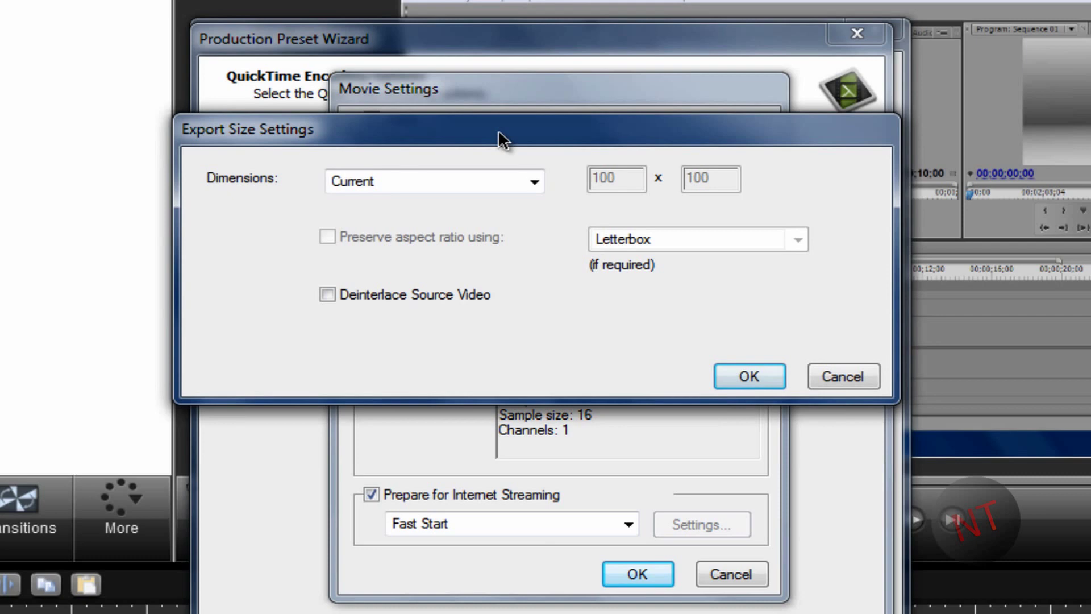
left_click(534, 182)
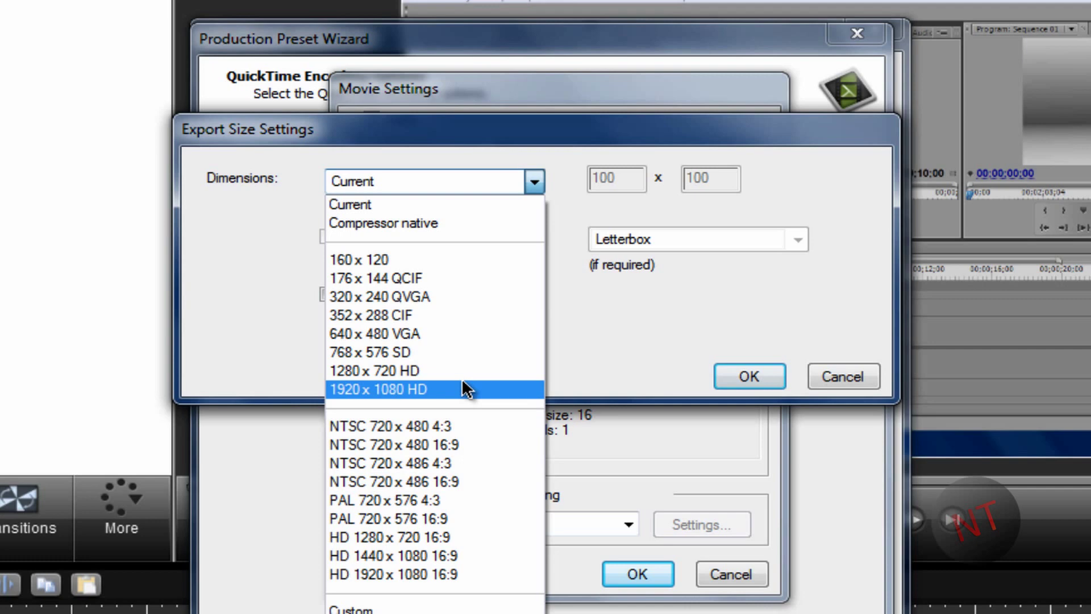
left_click(375, 389)
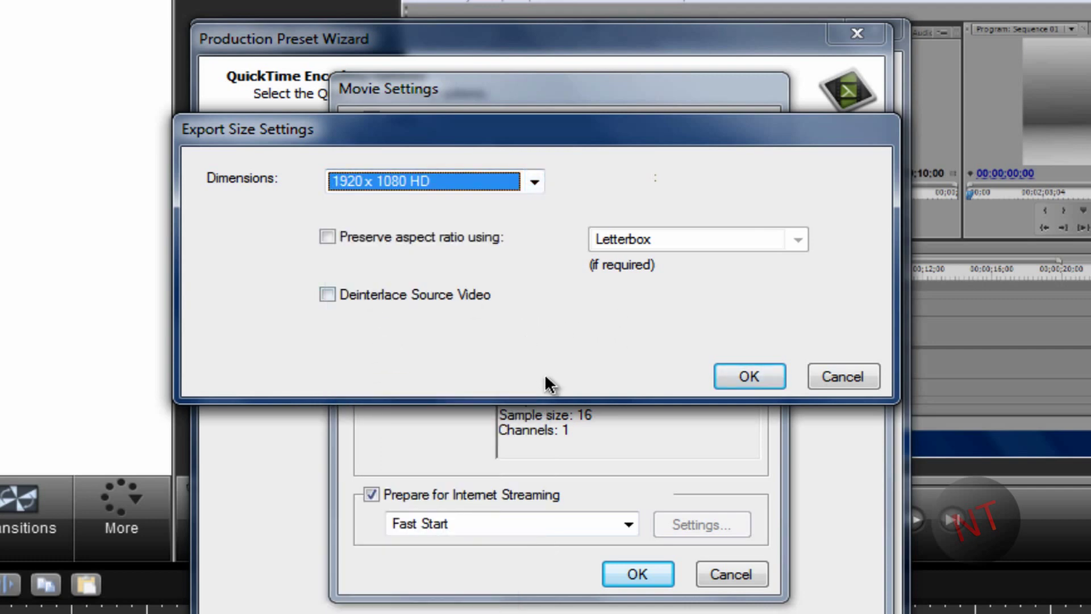
left_click(458, 236)
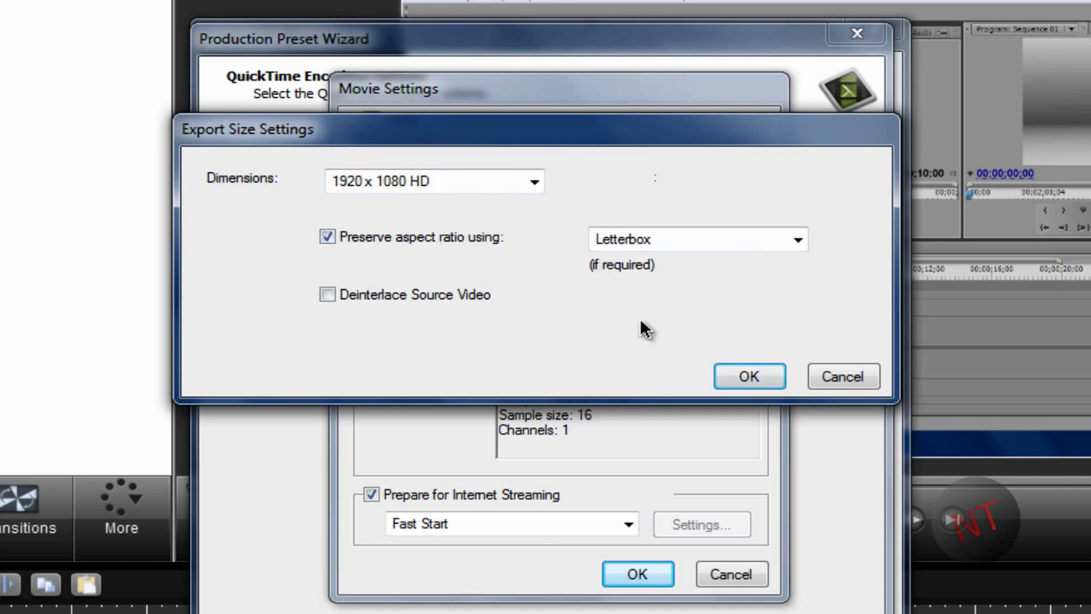
left_click(745, 375)
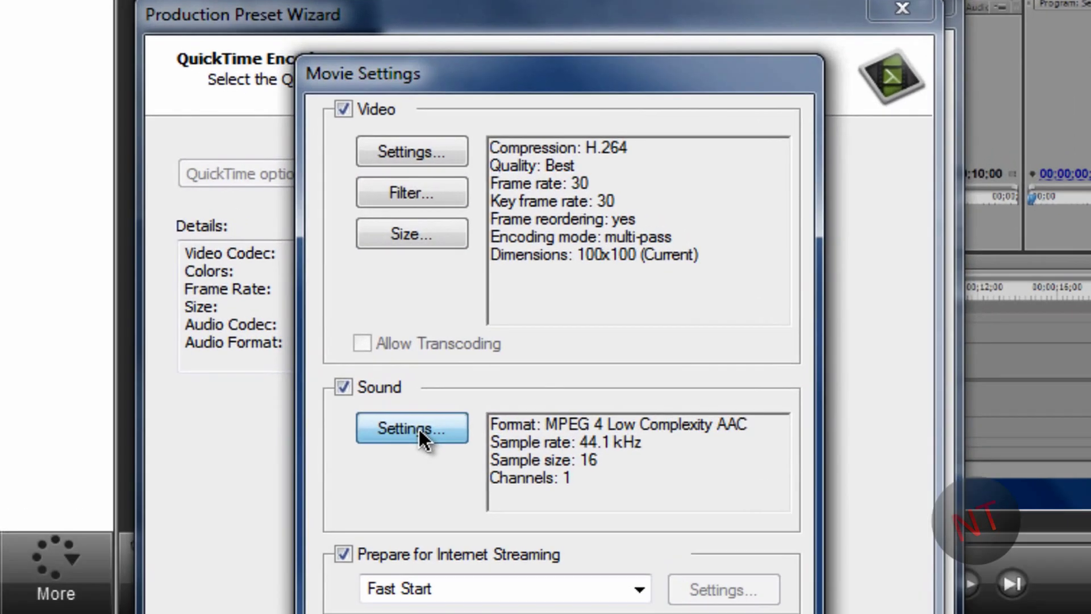
Set sound to MPEG 4 Low Complexity AAC at 48 kHz in stereo.
left_click(436, 387)
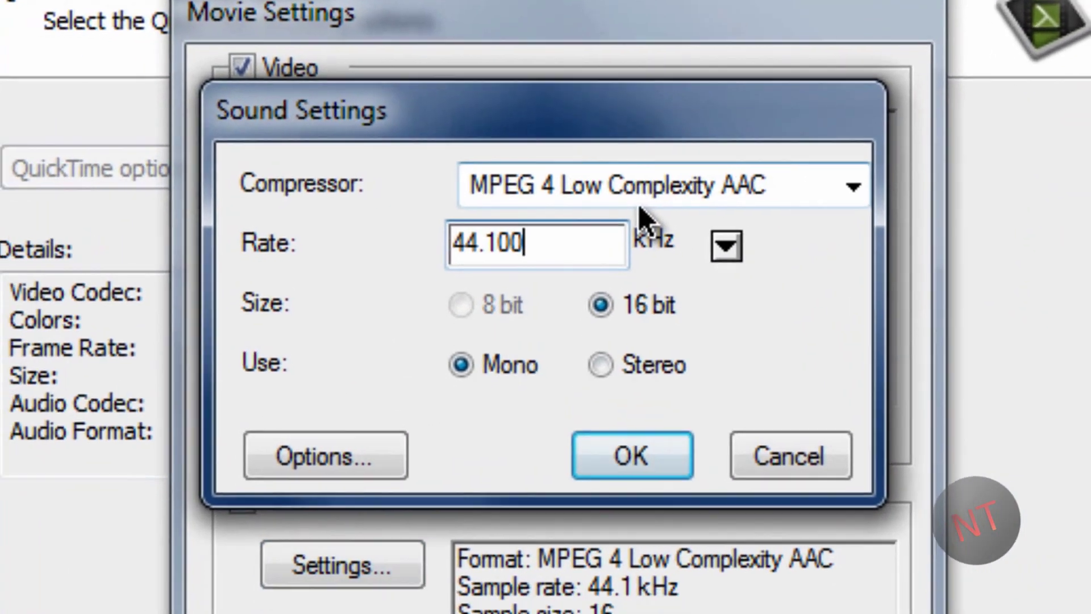
left_click(648, 193)
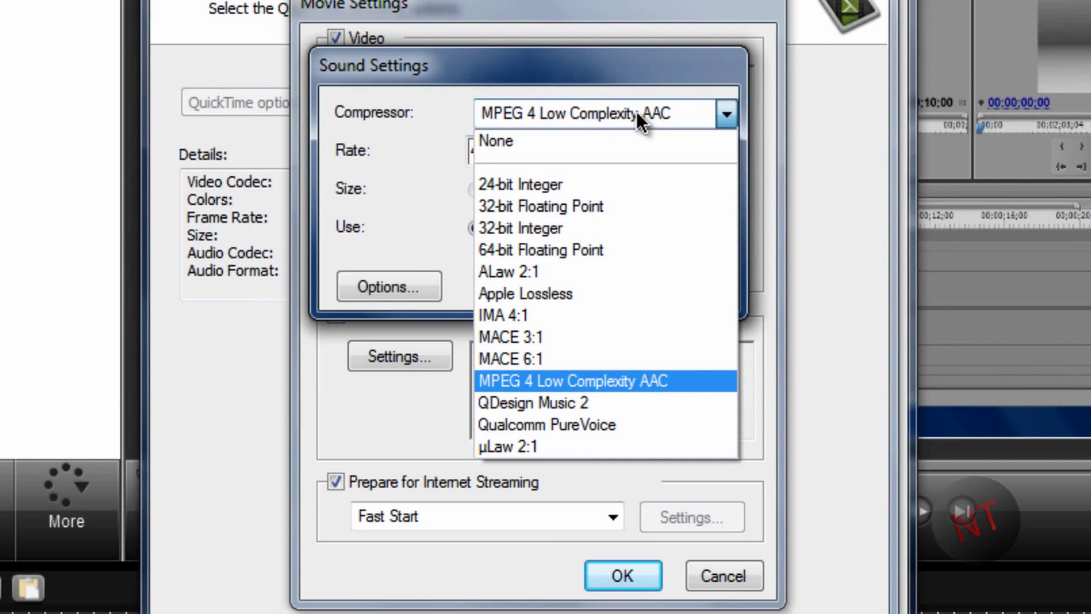
left_click(530, 381)
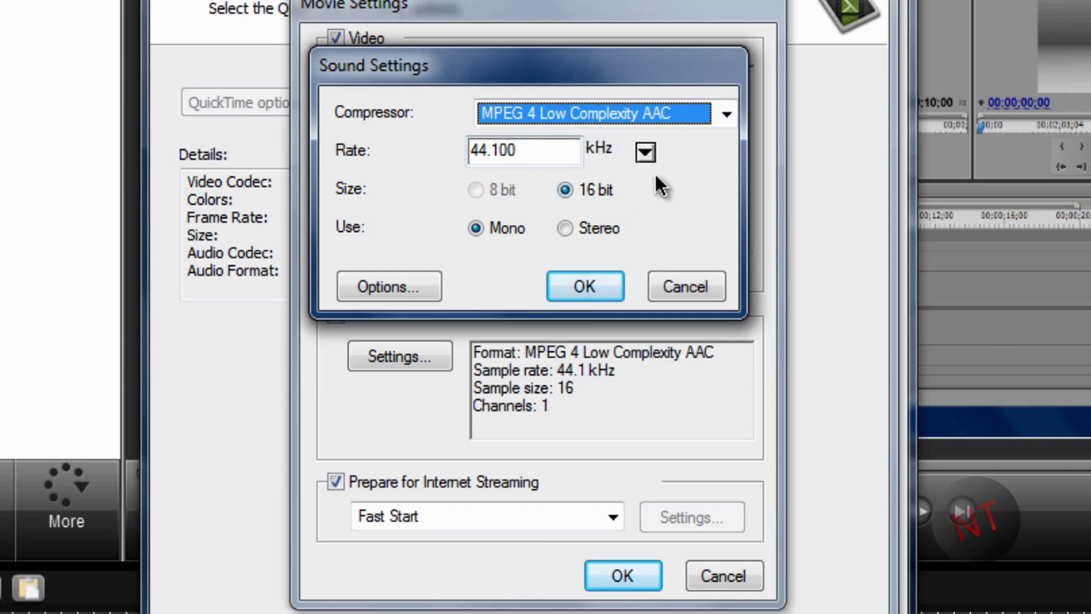
left_click(645, 153)
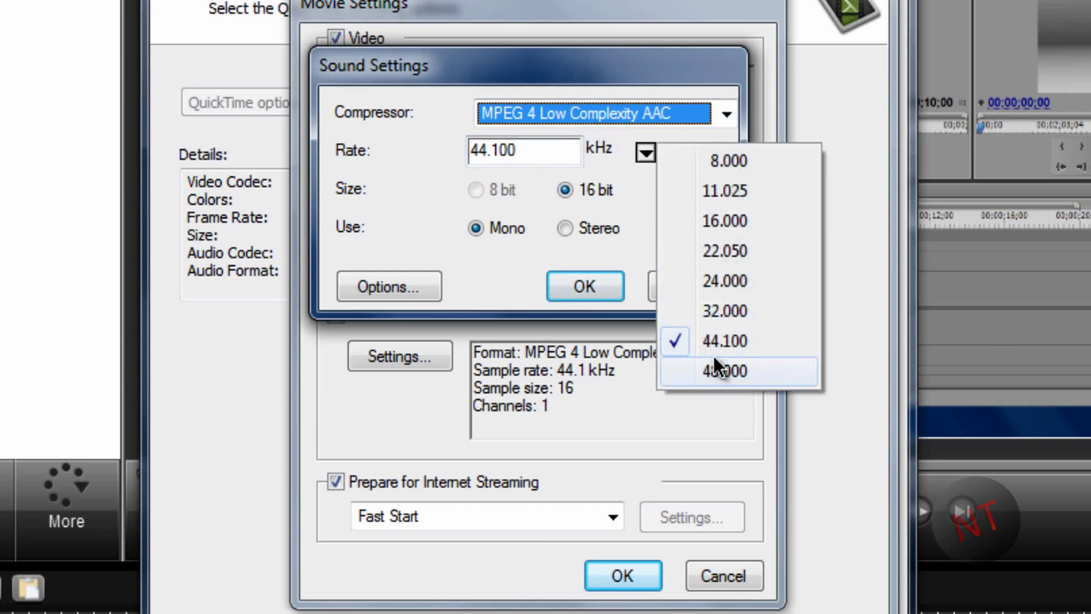
left_click(722, 372)
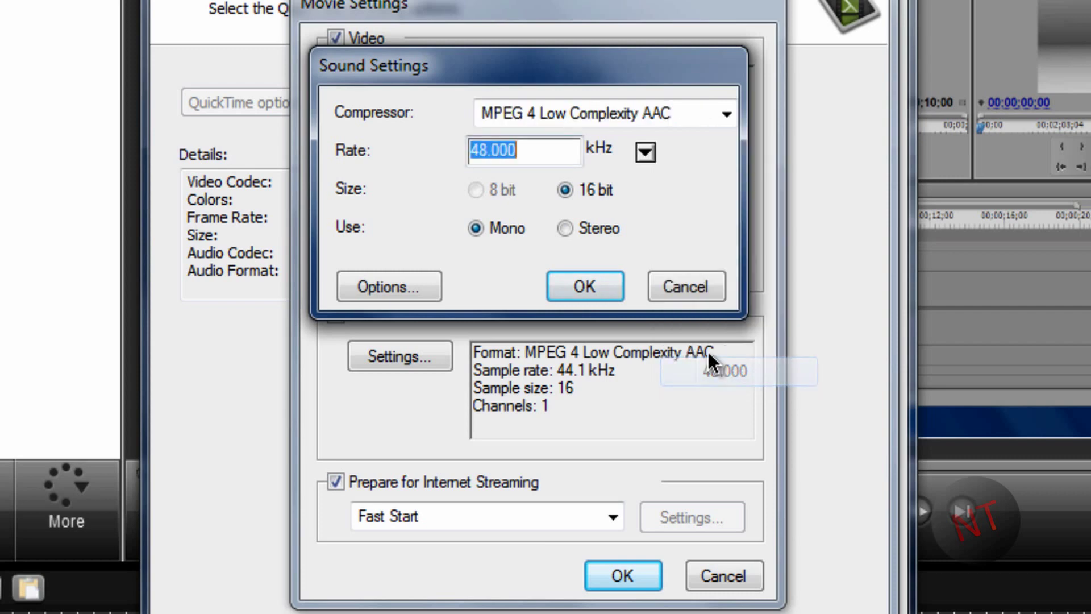
left_click(566, 228)
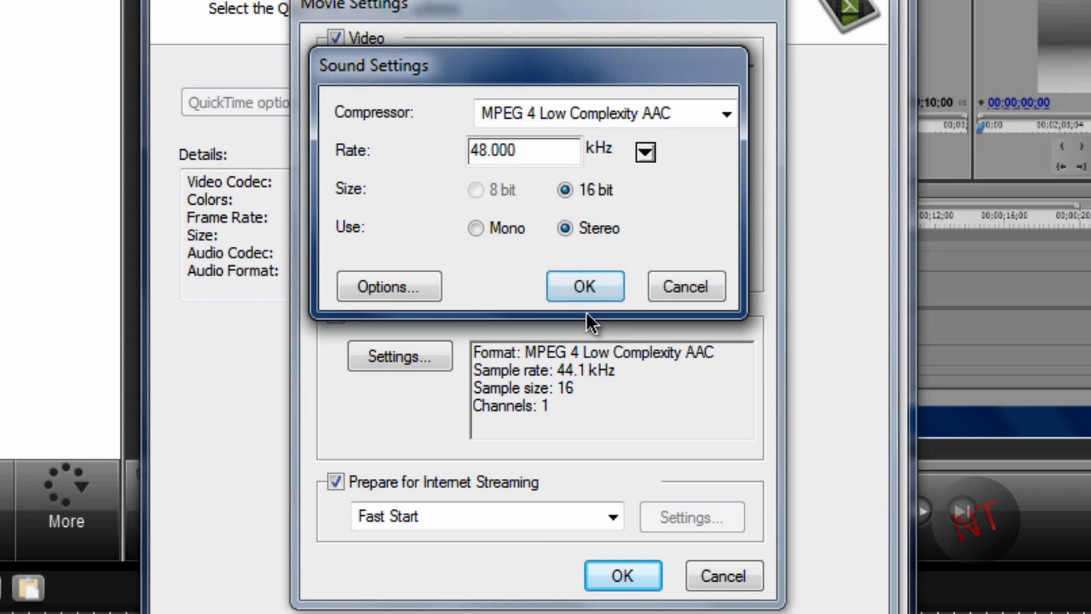
left_click(583, 282)
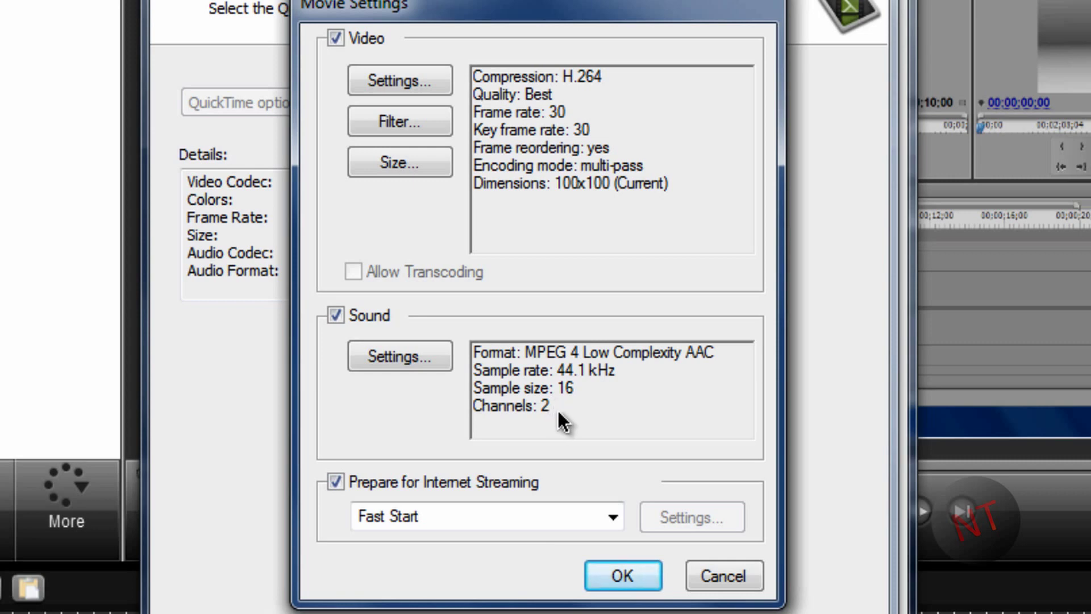
left_click_drag(602, 18, 602, 2)
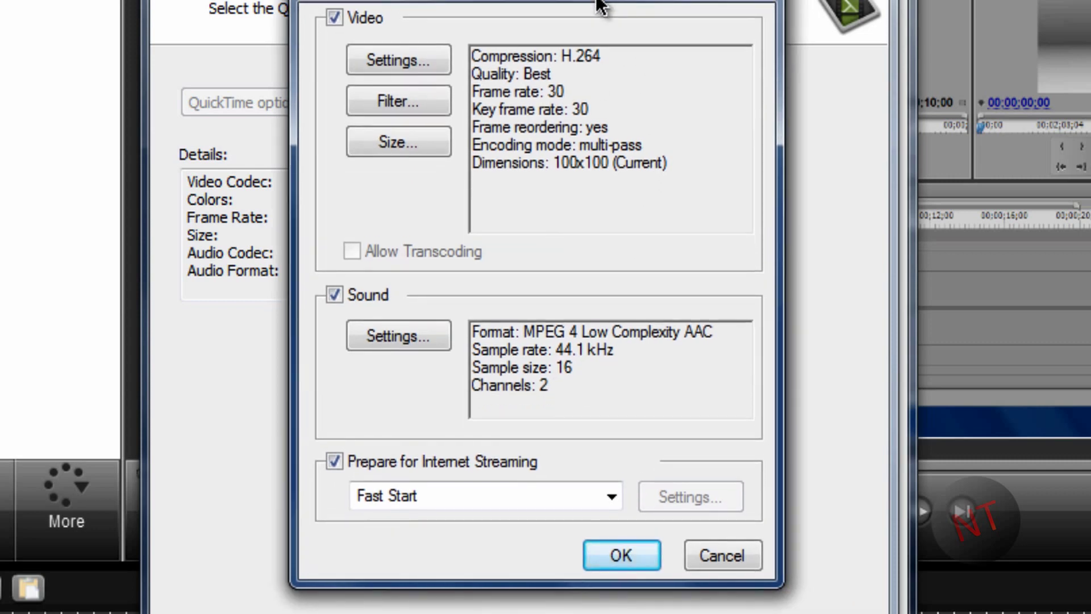
Apply the movie settings and enter a custom video size of 1920 x 1080.
left_click(615, 557)
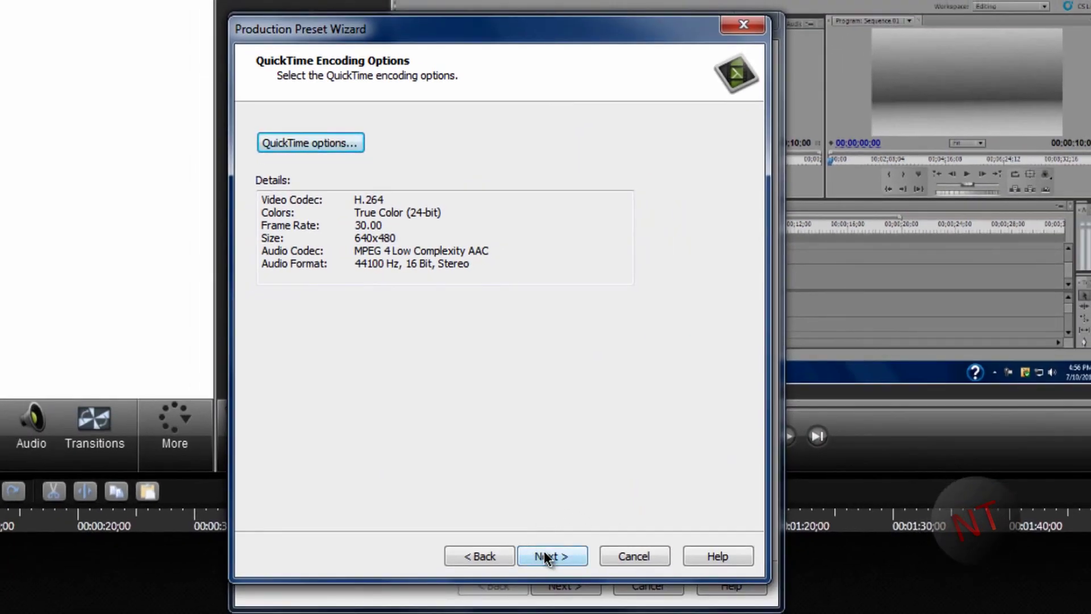
left_click(545, 557)
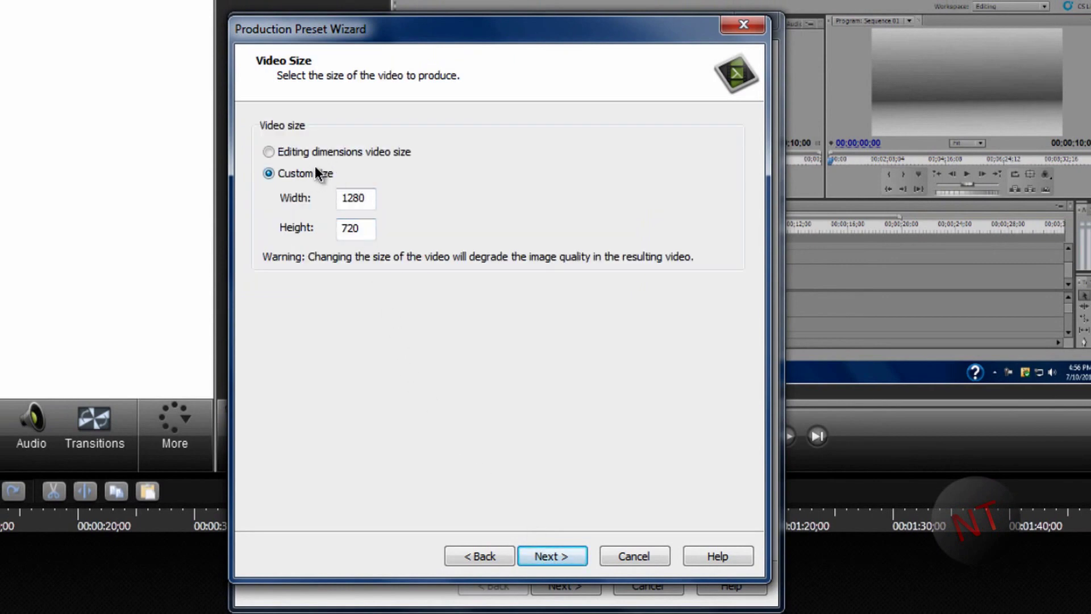
left_click_drag(352, 191, 313, 202)
type("1920")
left_click_drag(360, 228, 282, 206)
type("1080")
On the video options page, enable the watermark and open its settings with preview shown.
left_click(558, 555)
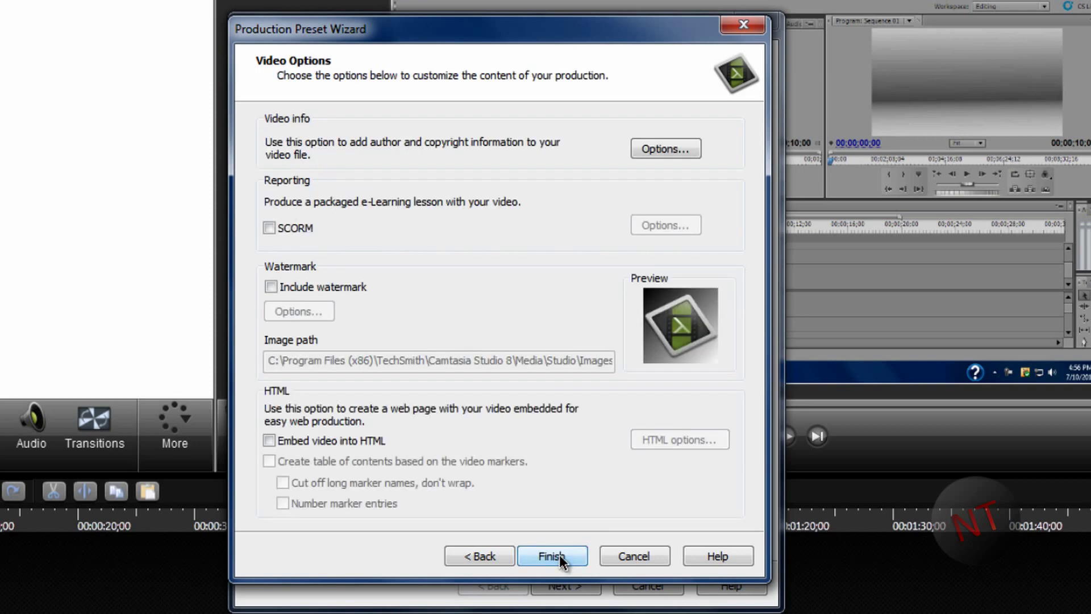
left_click(345, 285)
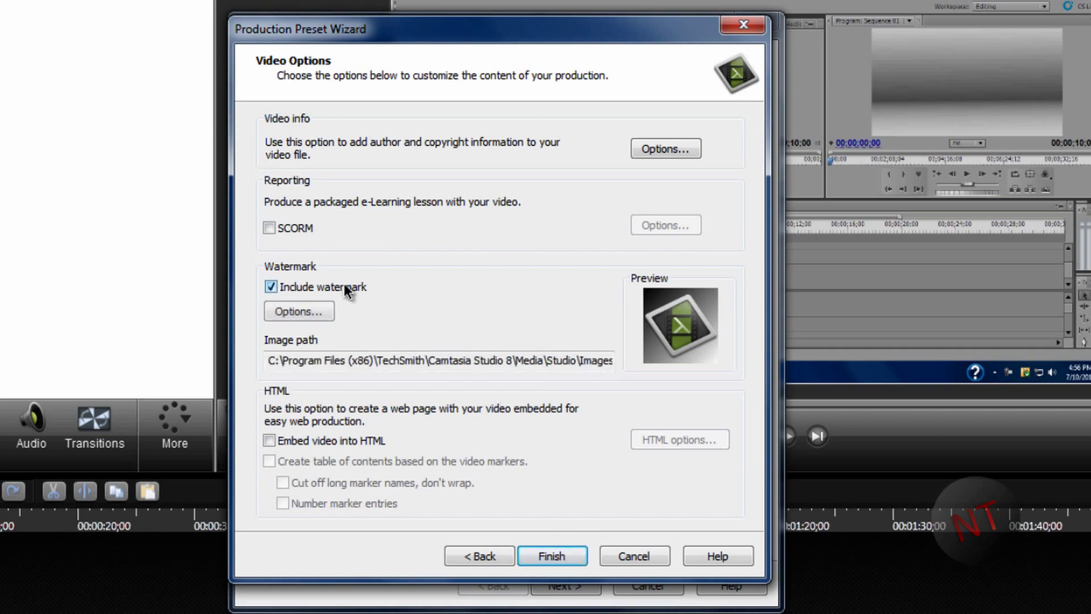
left_click(297, 311)
left_click_drag(626, 63, 582, 75)
left_click(626, 114)
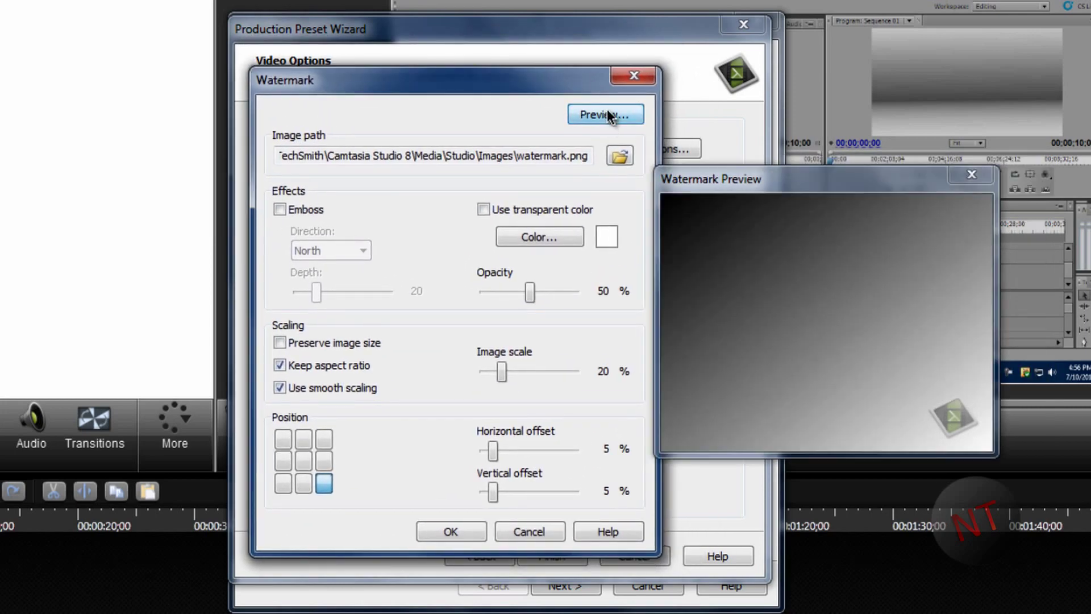
Choose logo.png from Pictures as the watermark image, scale it to 21%, and confirm.
left_click(618, 155)
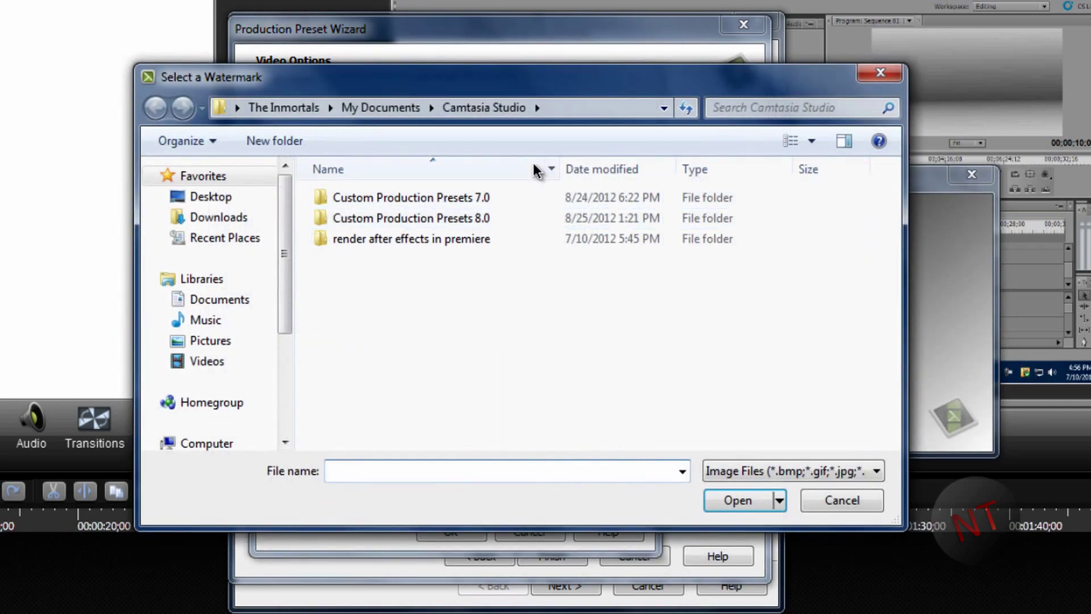
left_click(211, 340)
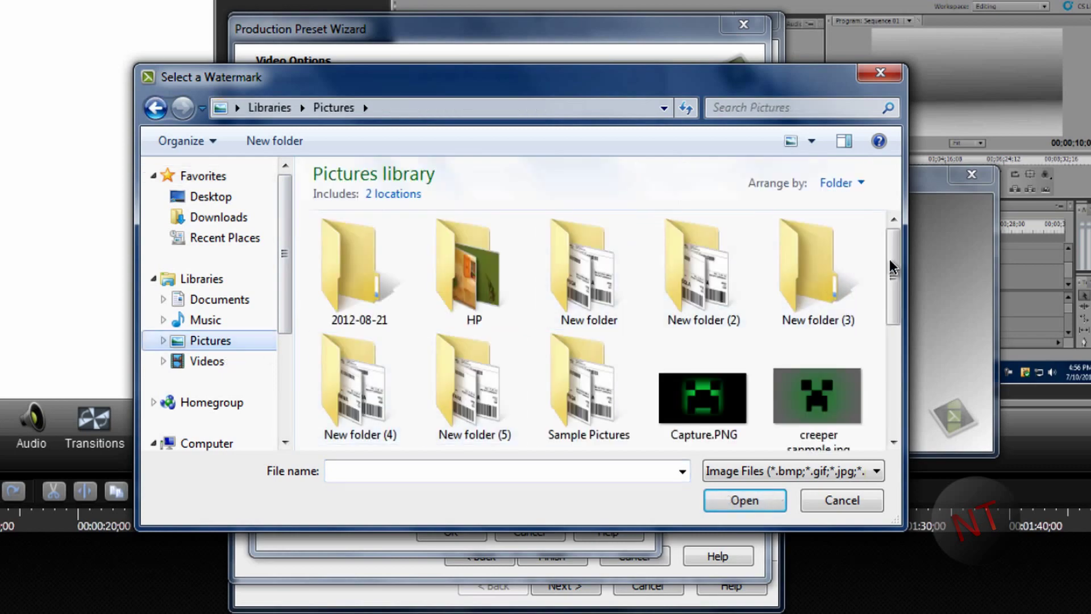
left_click_drag(898, 267, 900, 348)
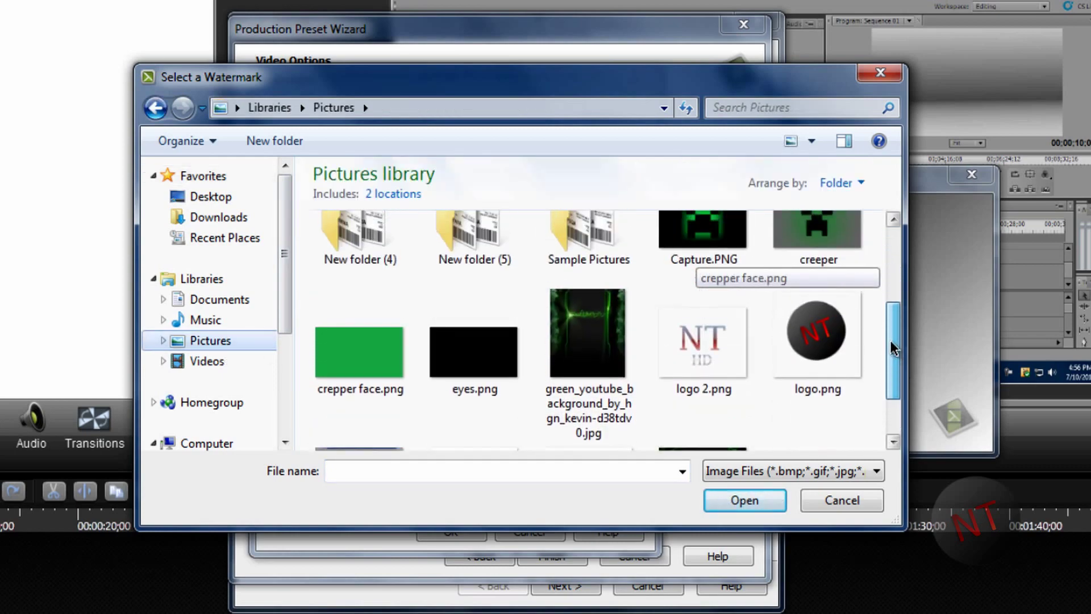
double_click(796, 340)
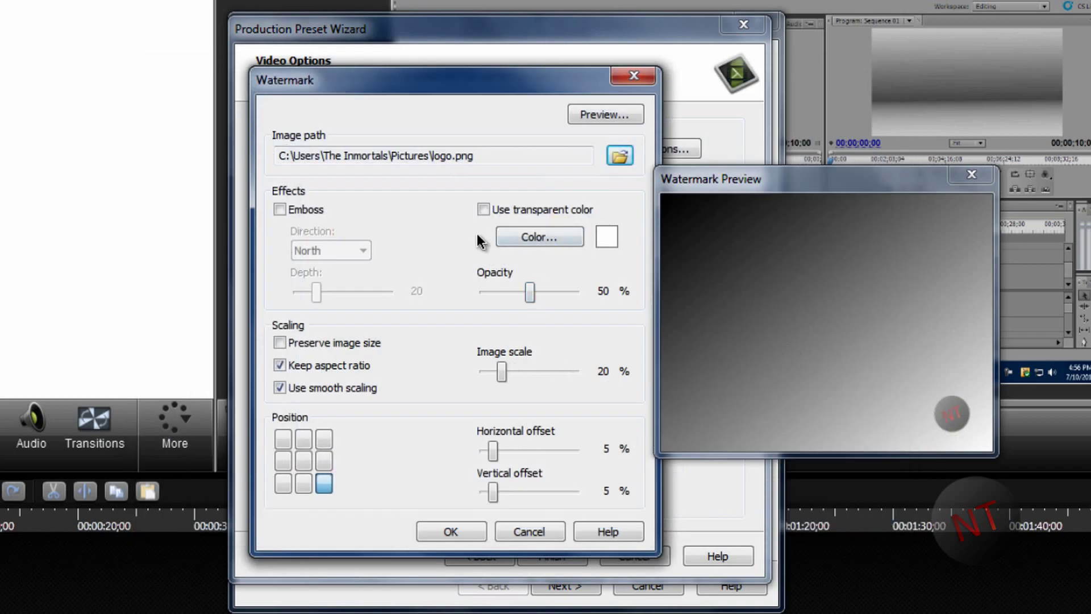
left_click_drag(739, 179, 12, 108)
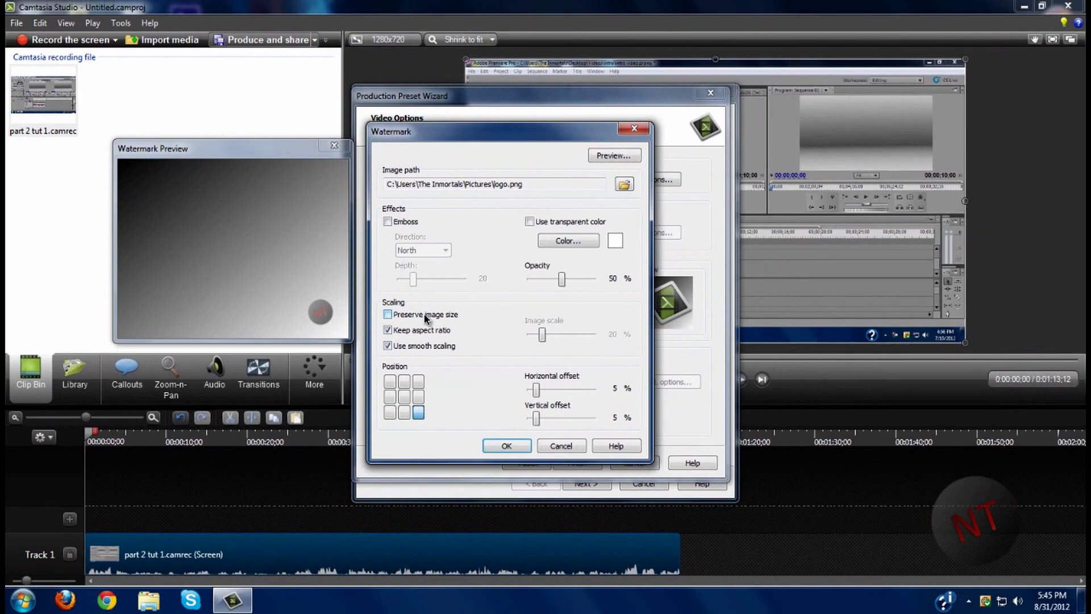
left_click(354, 337)
left_click(354, 338)
mouse_move(542, 336)
left_mouse_down()
mouse_move(584, 341)
mouse_move(544, 343)
left_mouse_up()
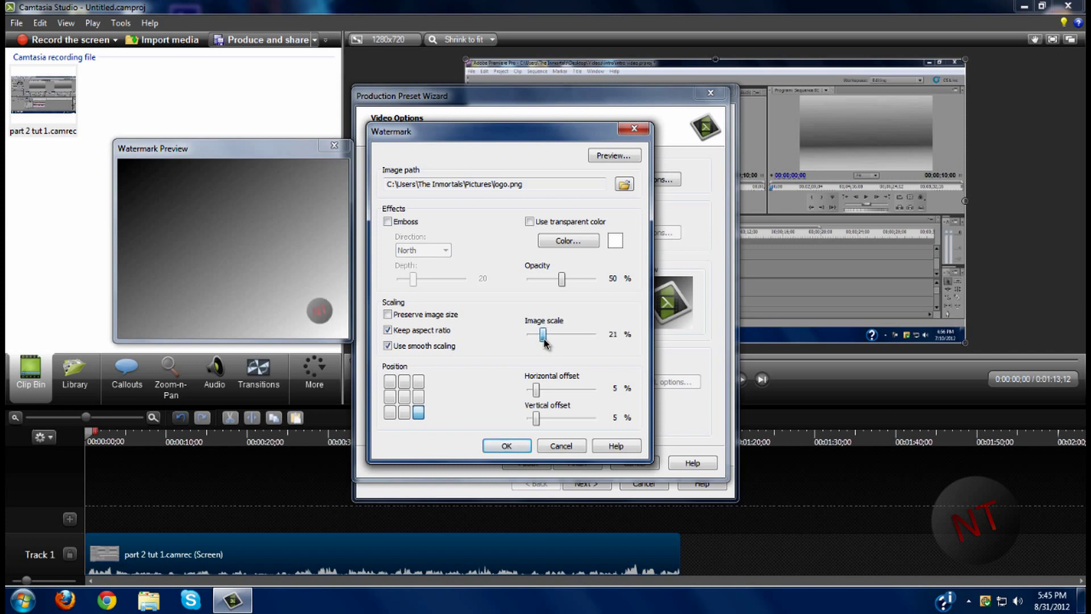
left_click(525, 447)
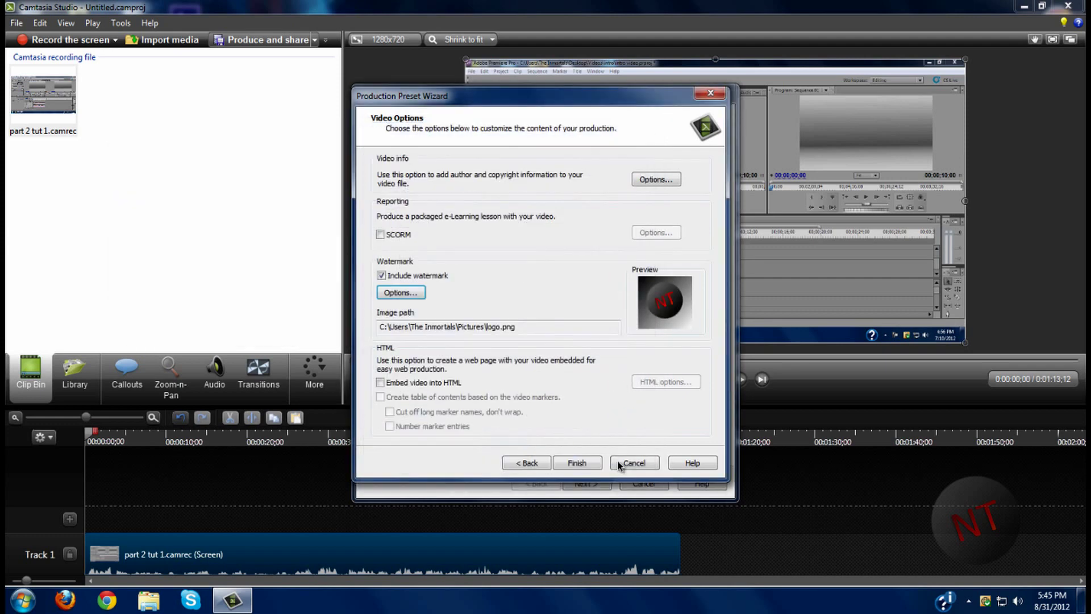
Save the new preset, close the preset manager, and select HD 1080p in the wizard.
left_click(576, 463)
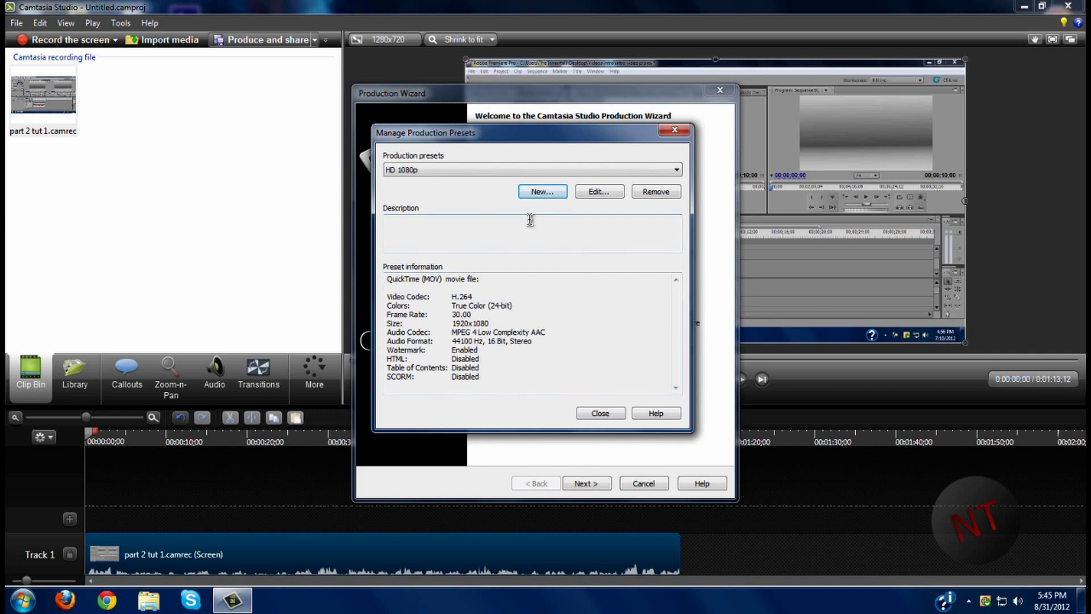
left_click(600, 413)
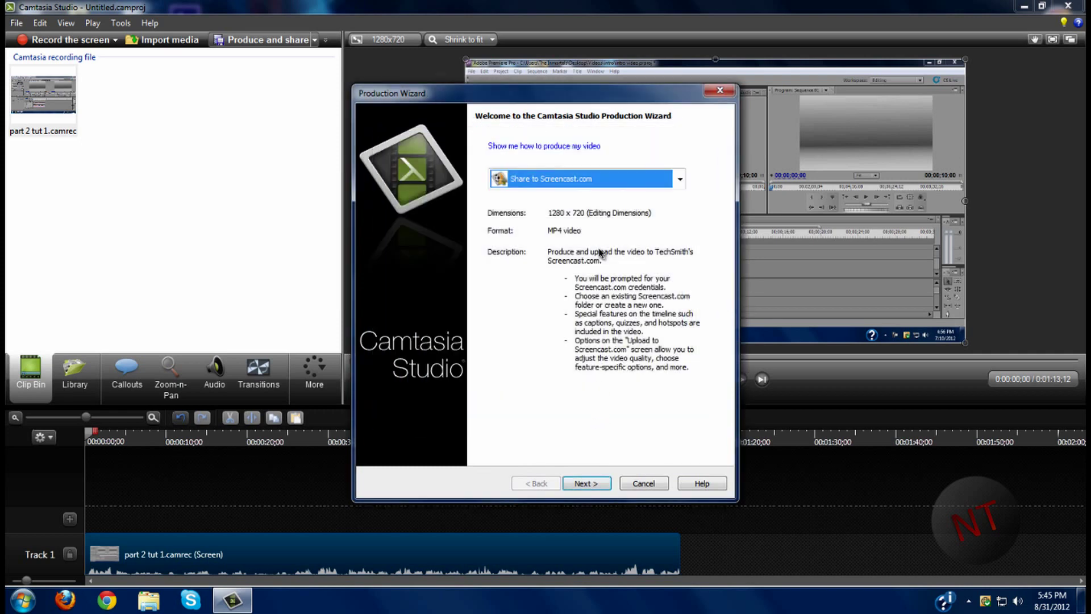
left_click(596, 181)
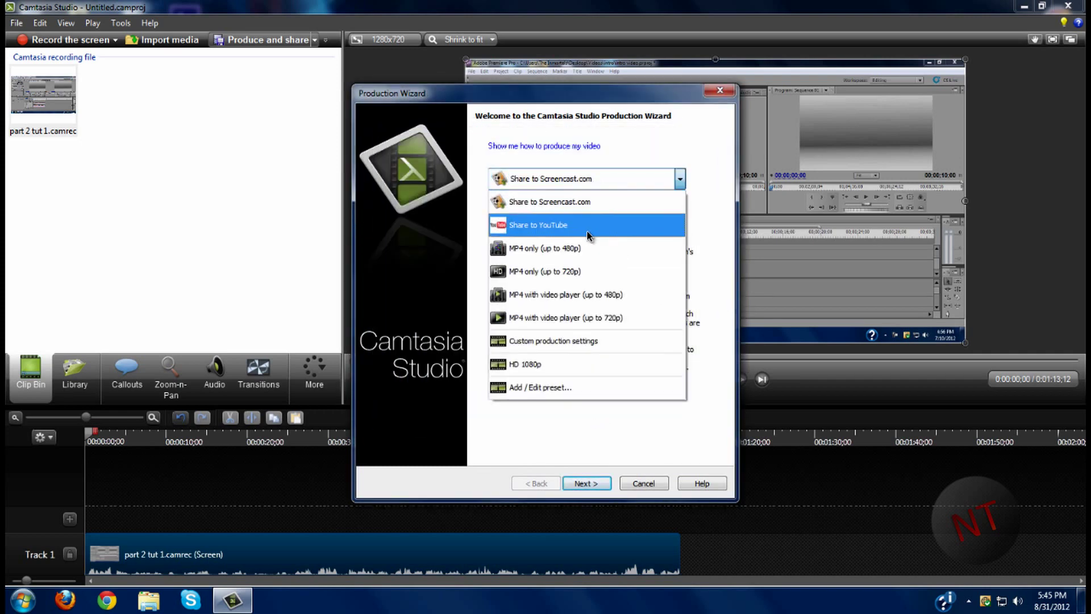
left_click(575, 364)
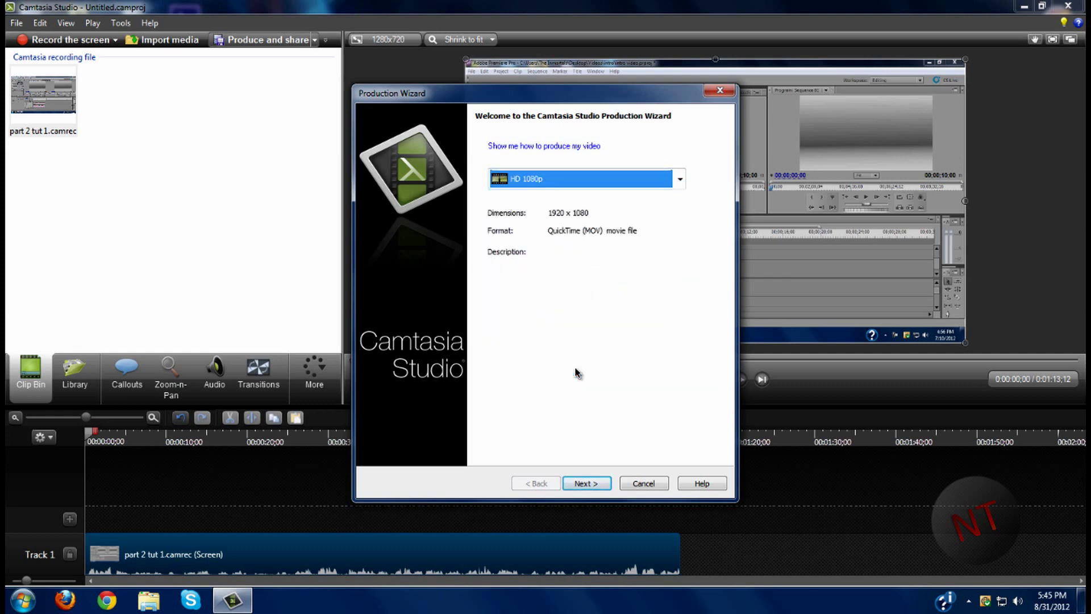
Continue with HD 1080p through the wizard to the save-location page.
left_click(591, 486)
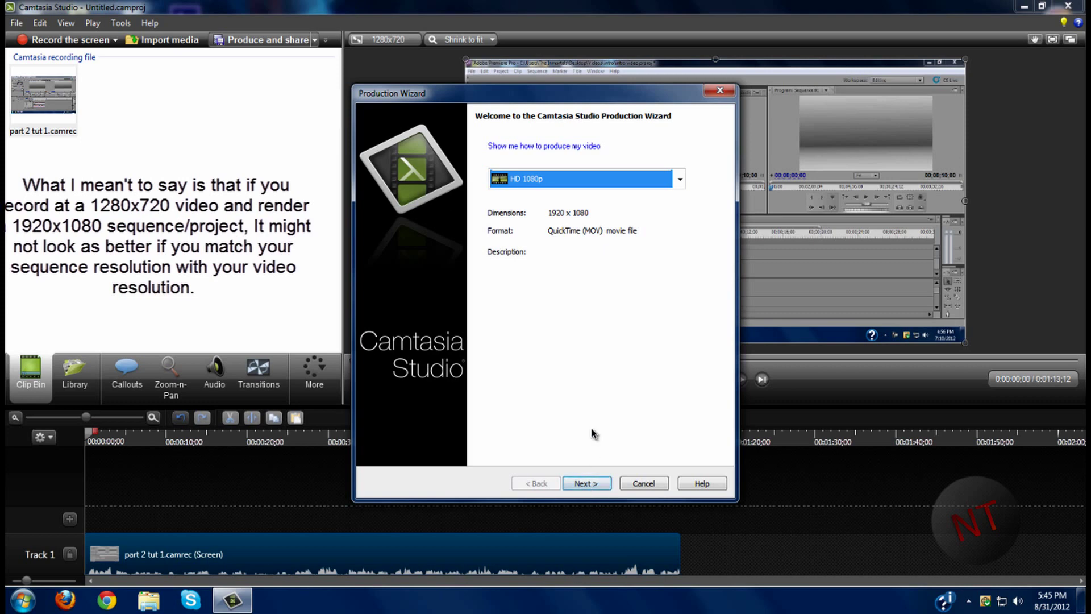
left_click_drag(554, 98, 549, 61)
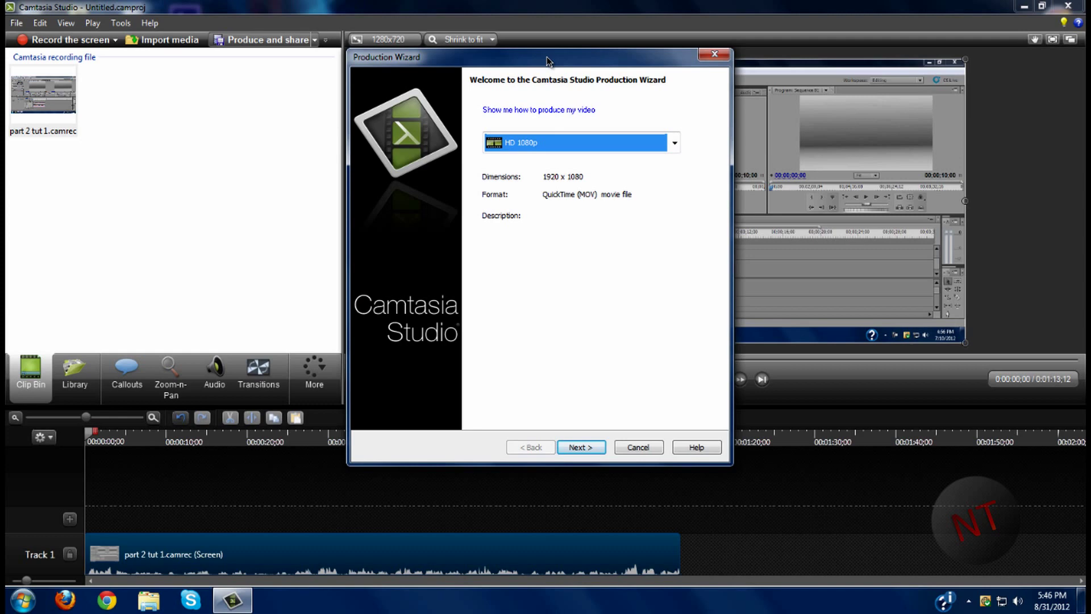
left_click(581, 447)
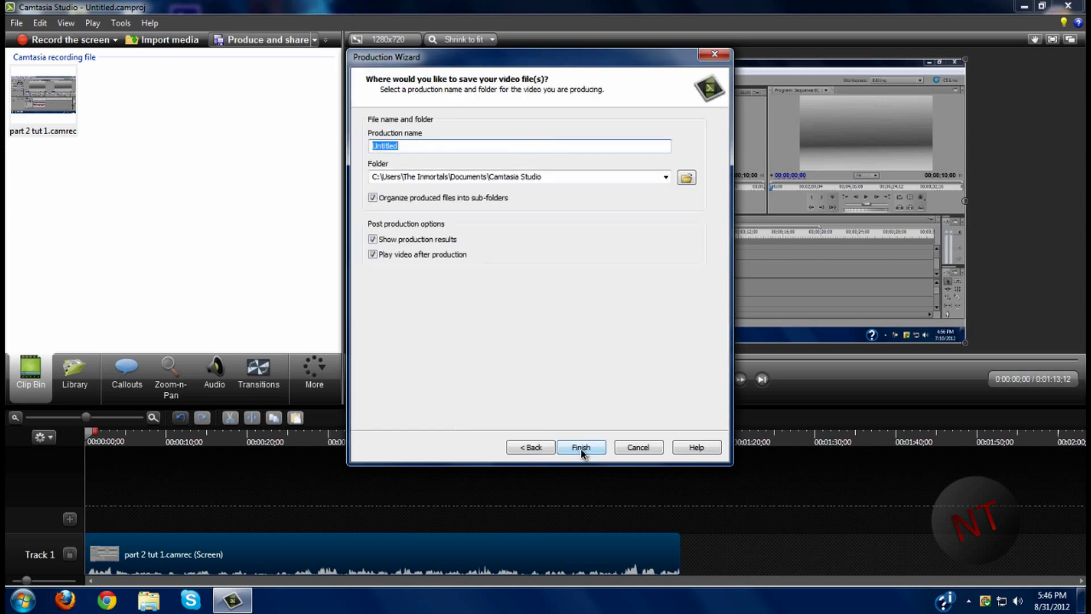
Cancel the Production Wizard and open Screen resolution settings from the desktop.
left_click(639, 448)
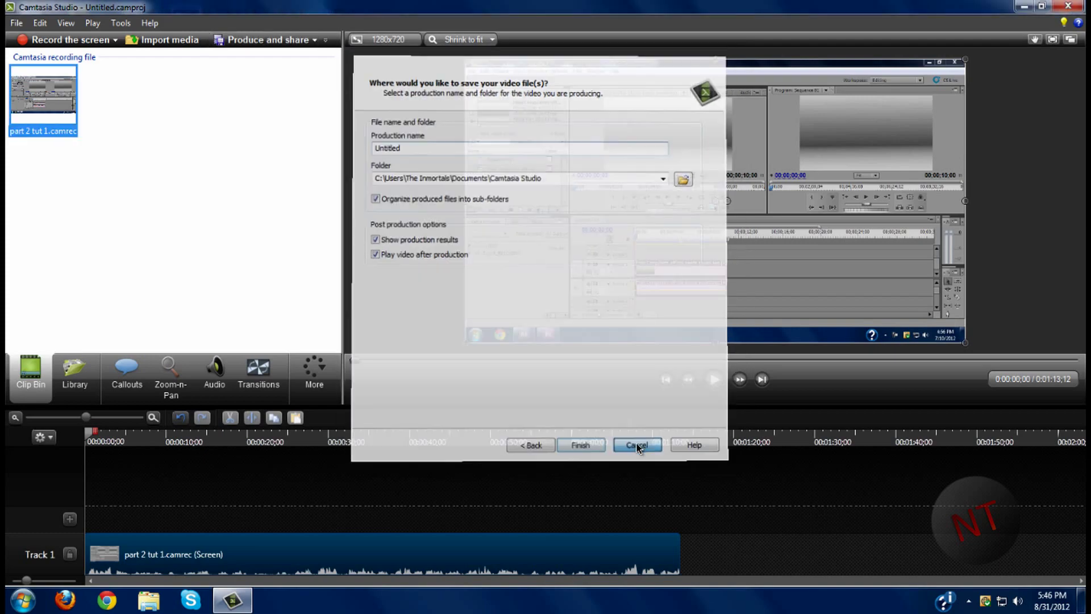
key("super+d")
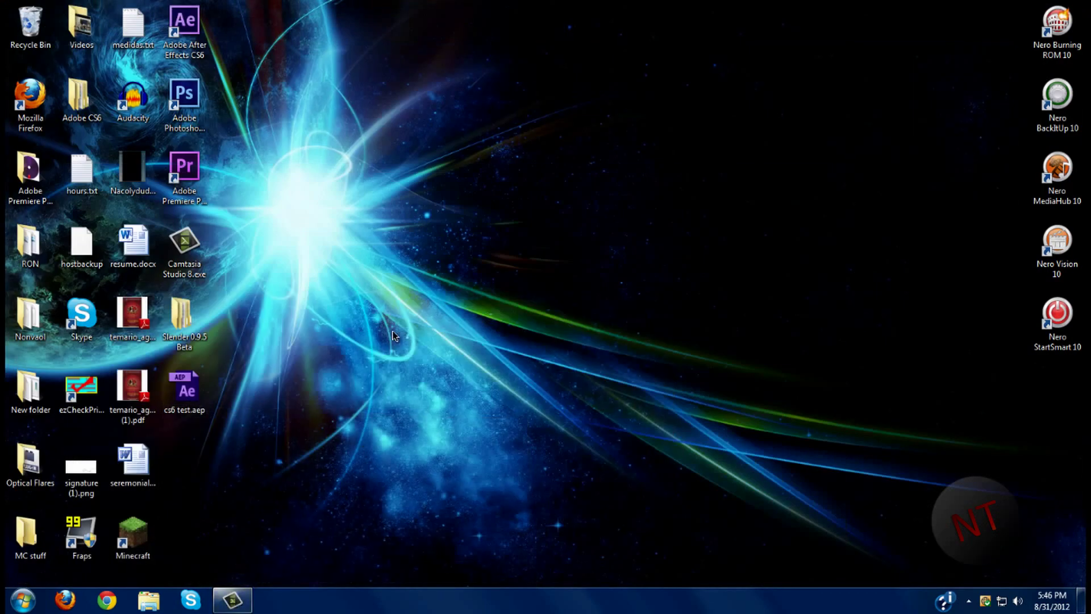
right_click(393, 331)
left_click(428, 496)
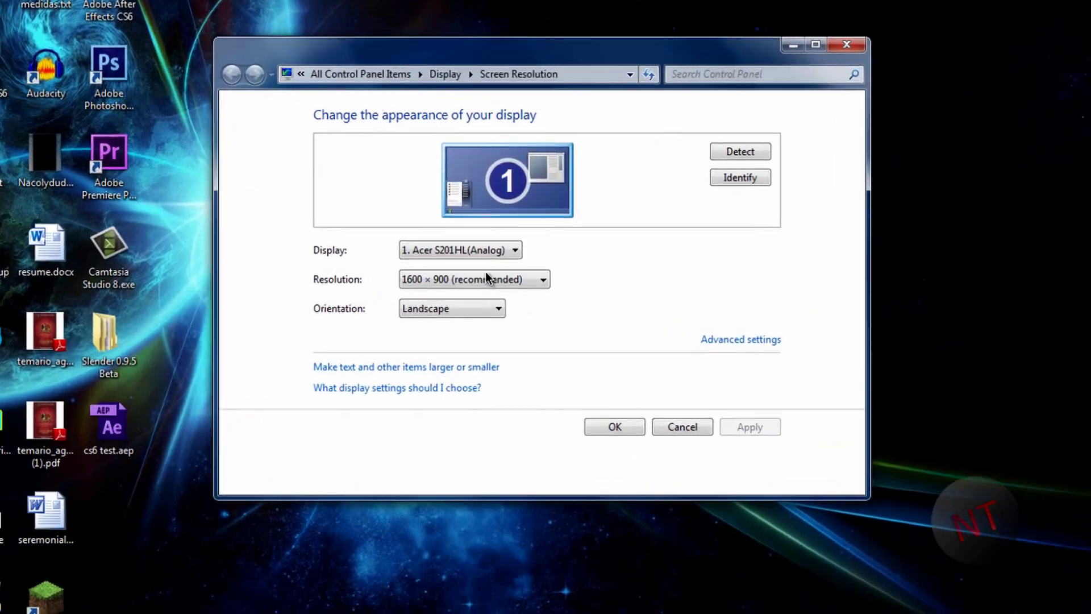
Lower the screen resolution to 1280 × 720.
left_click(455, 271)
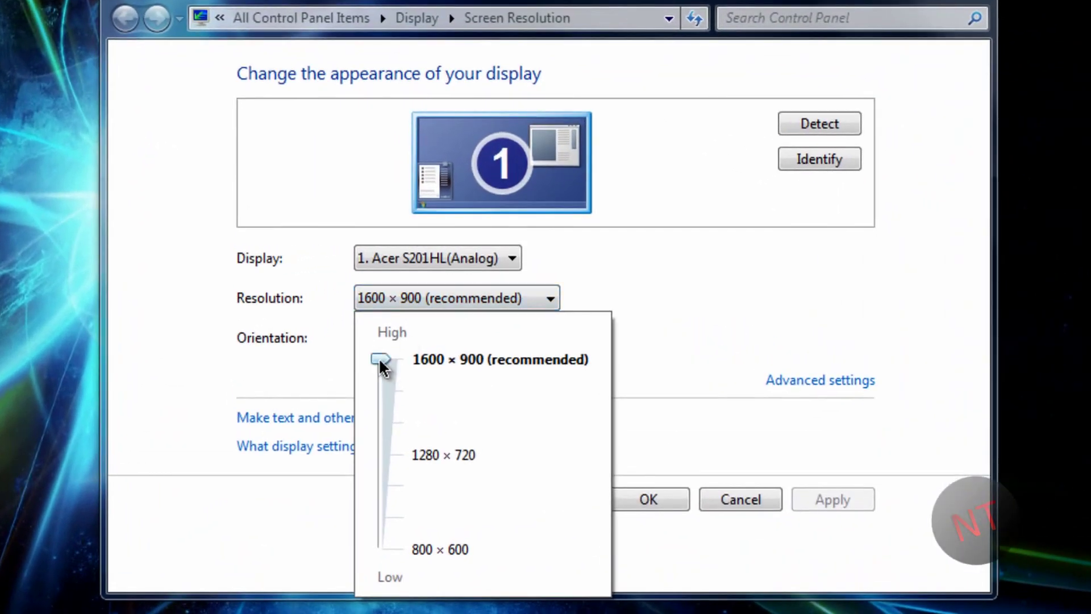
left_click_drag(379, 358, 388, 449)
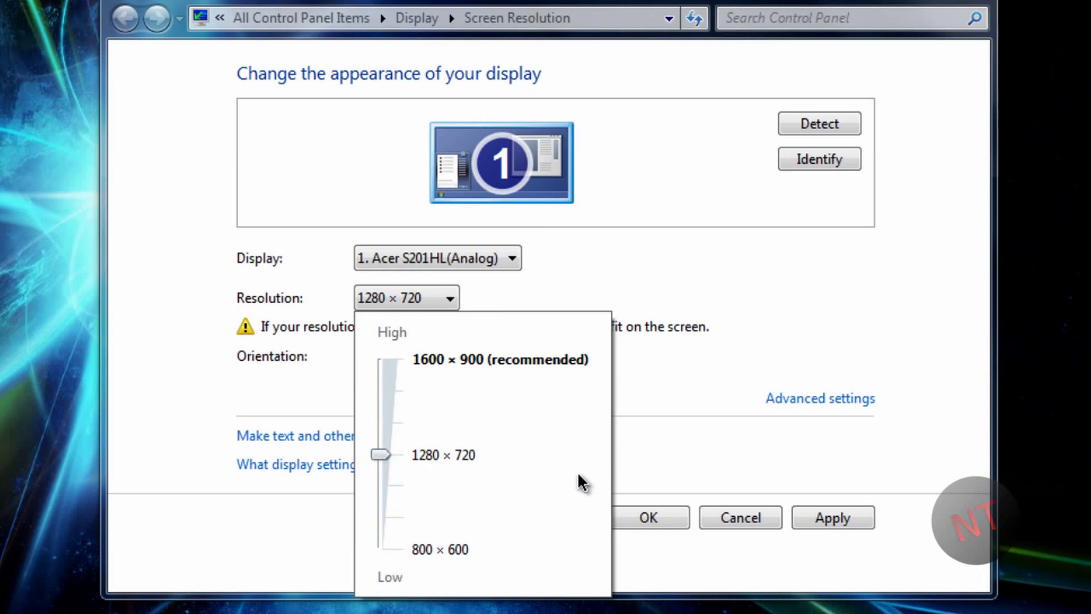
left_click(668, 450)
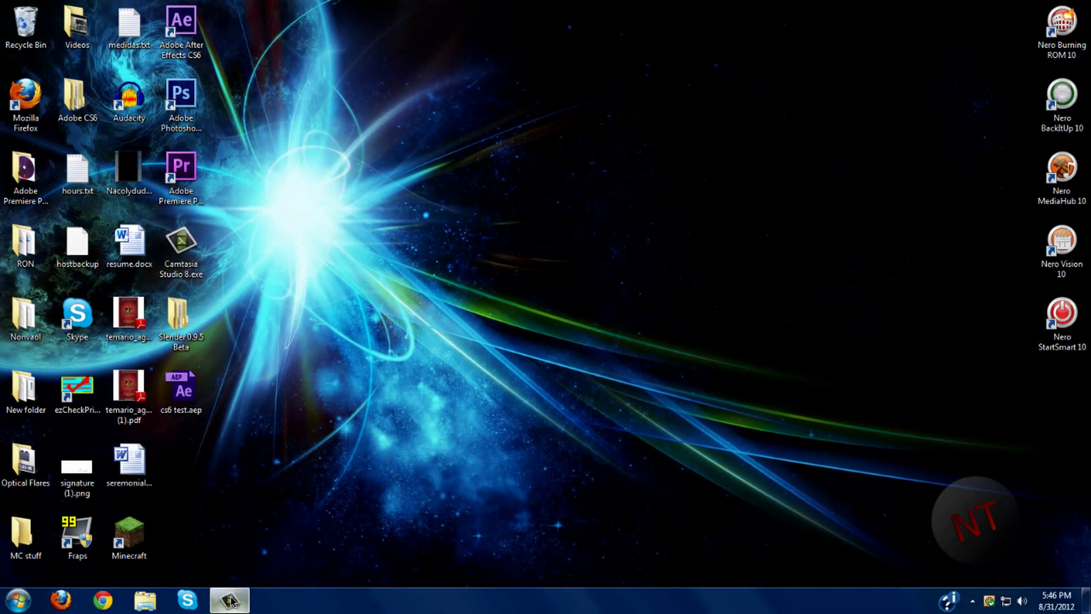
Bring Camtasia back from the taskbar, scrub the part 2 tut 1 timeline, and restore the editor.
left_click(230, 599)
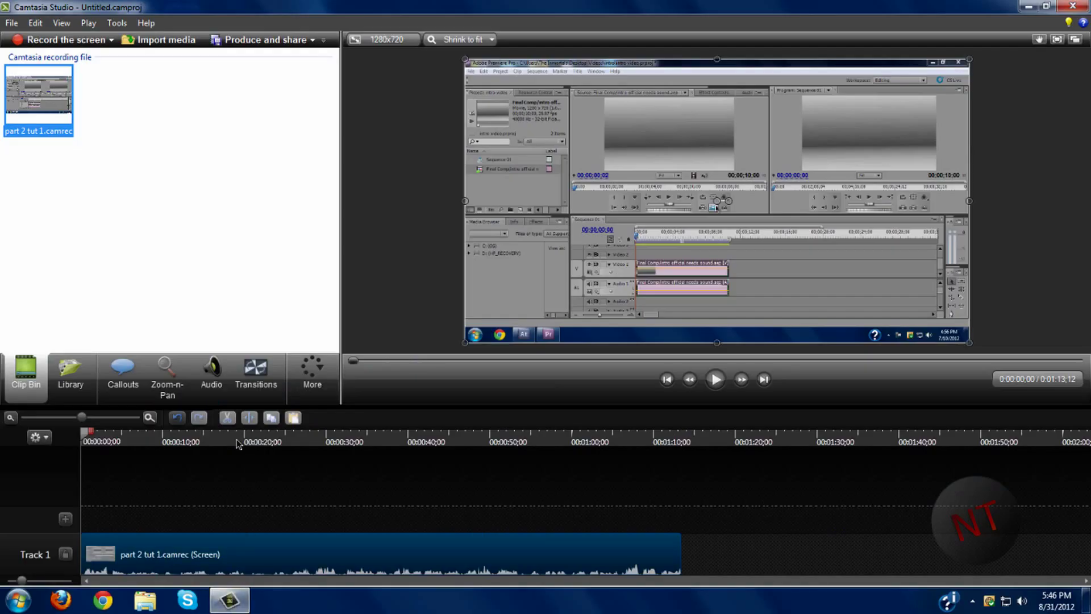
left_click_drag(238, 443, 67, 450)
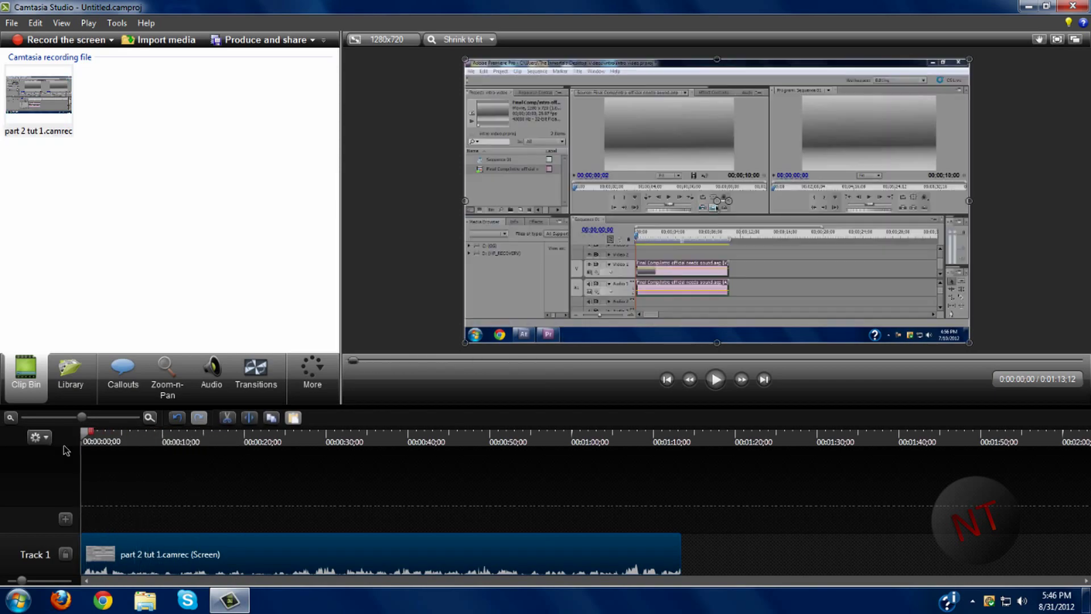
left_click(230, 600)
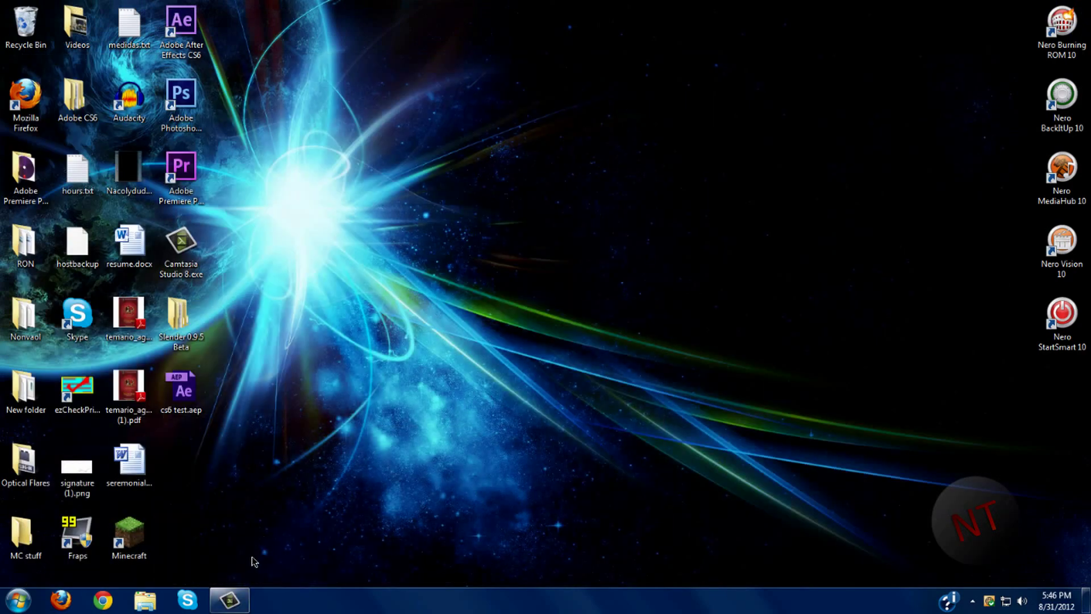
left_click(230, 599)
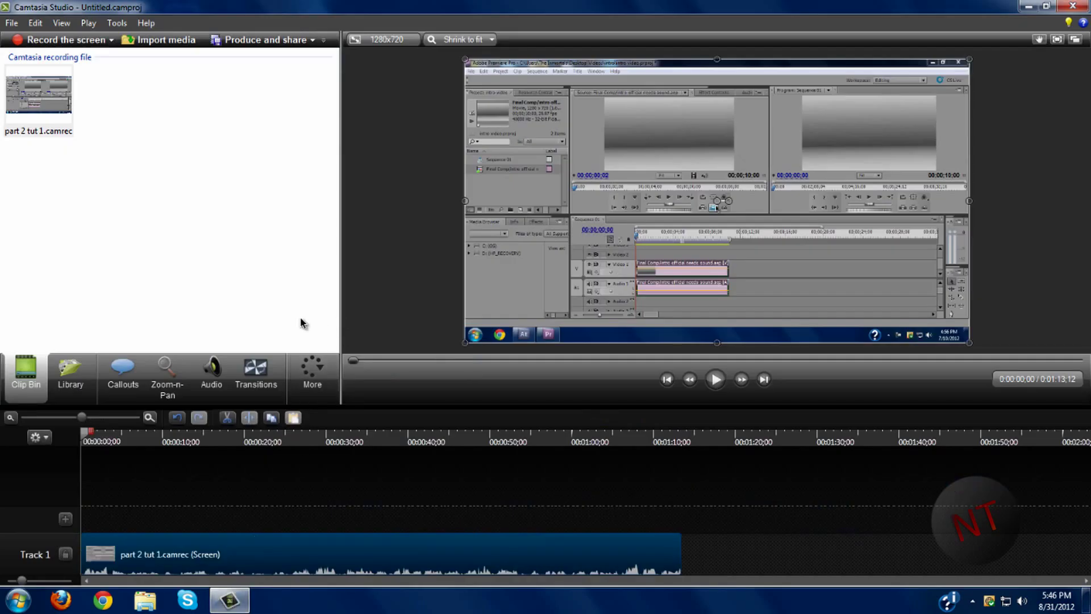